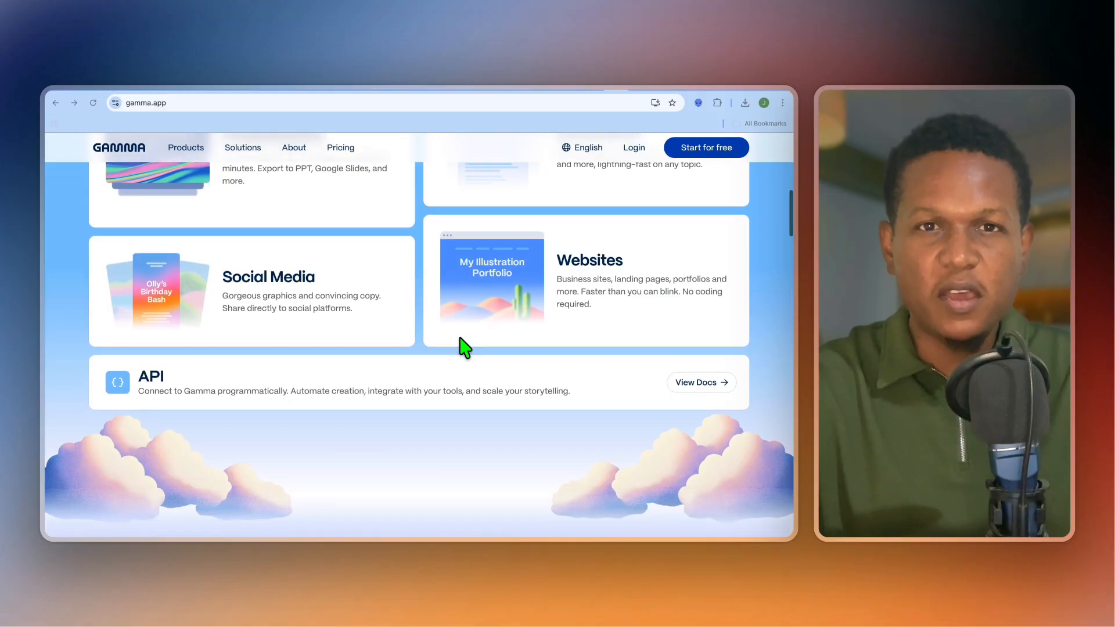
# Look over the content types offered on the Gamma homepage and the sections of the sample newsletter business ebook.
pyautogui.scroll(-1, 465, 347)
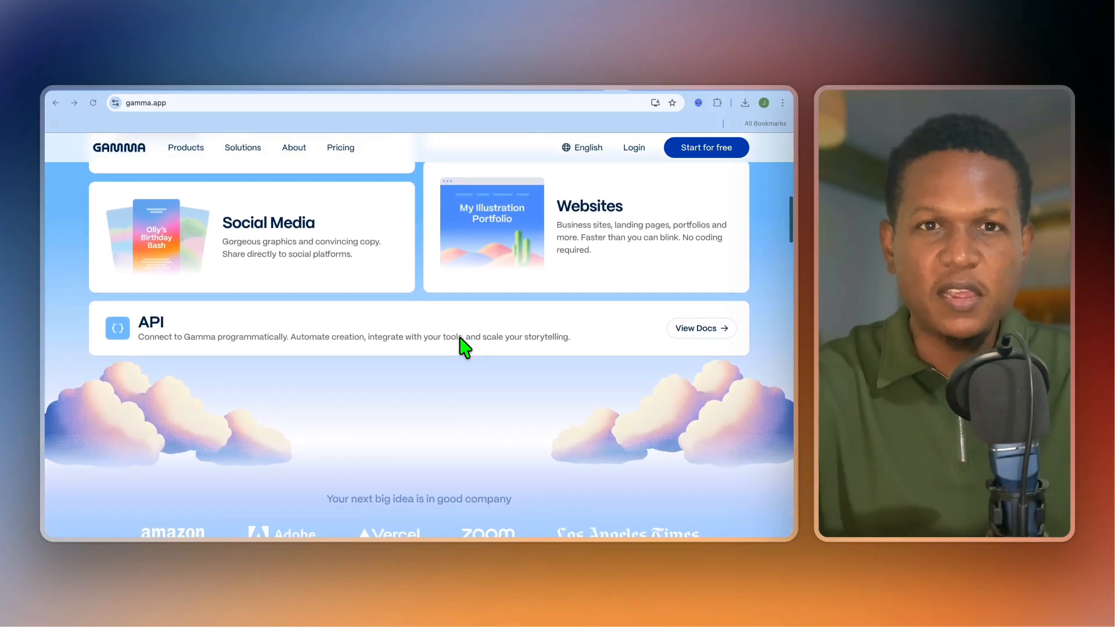
pyautogui.scroll(-1, 464, 348)
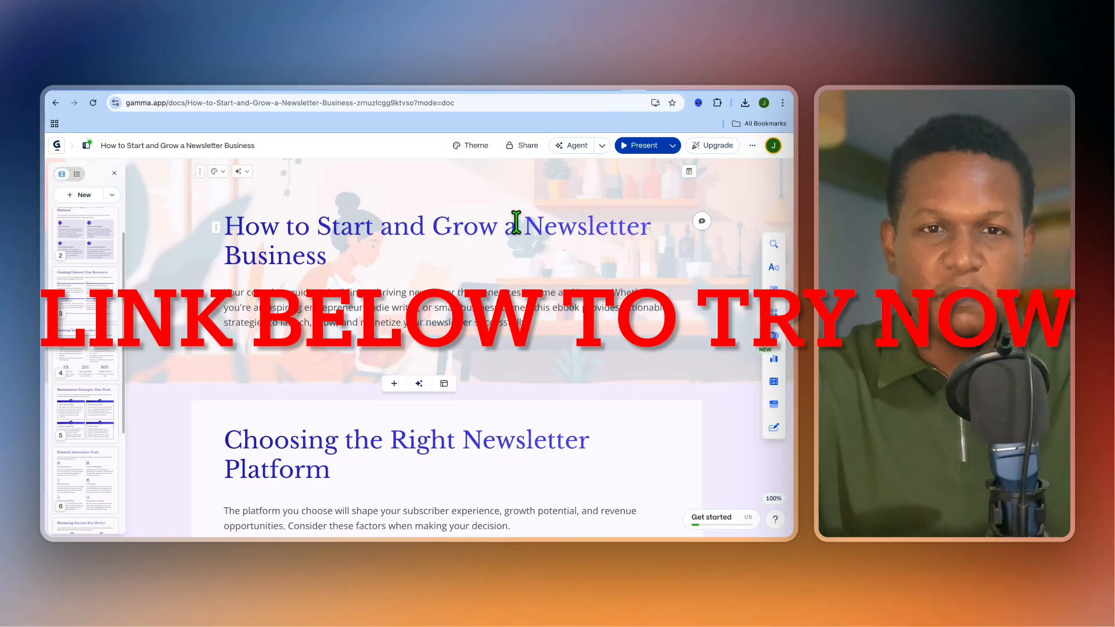
pyautogui.scroll(-1, 436, 273)
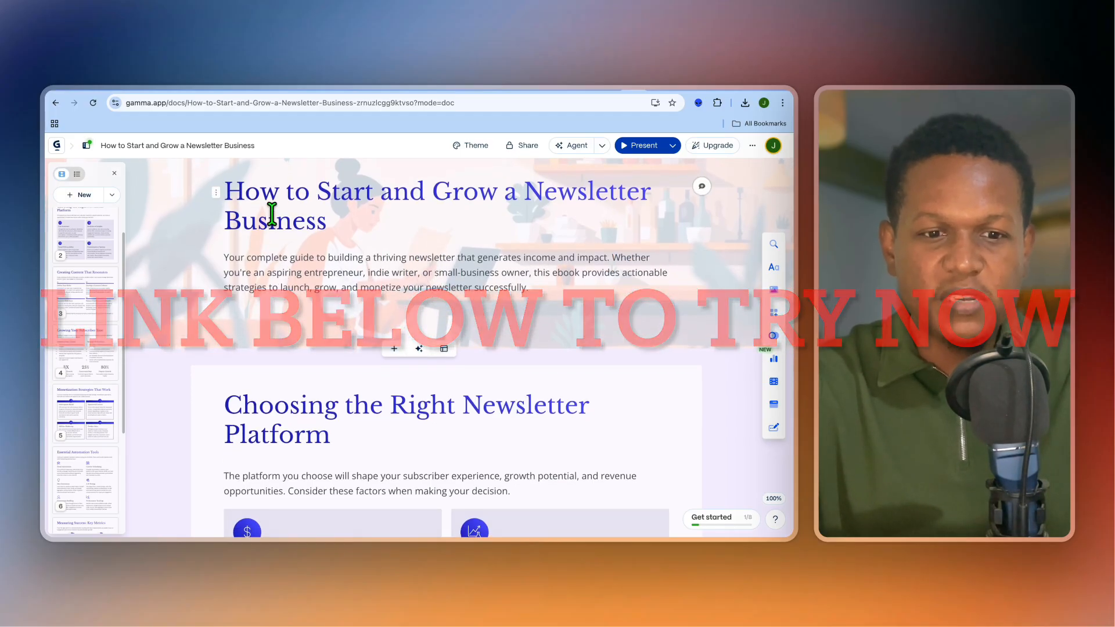
pyautogui.scroll(-3, 437, 223)
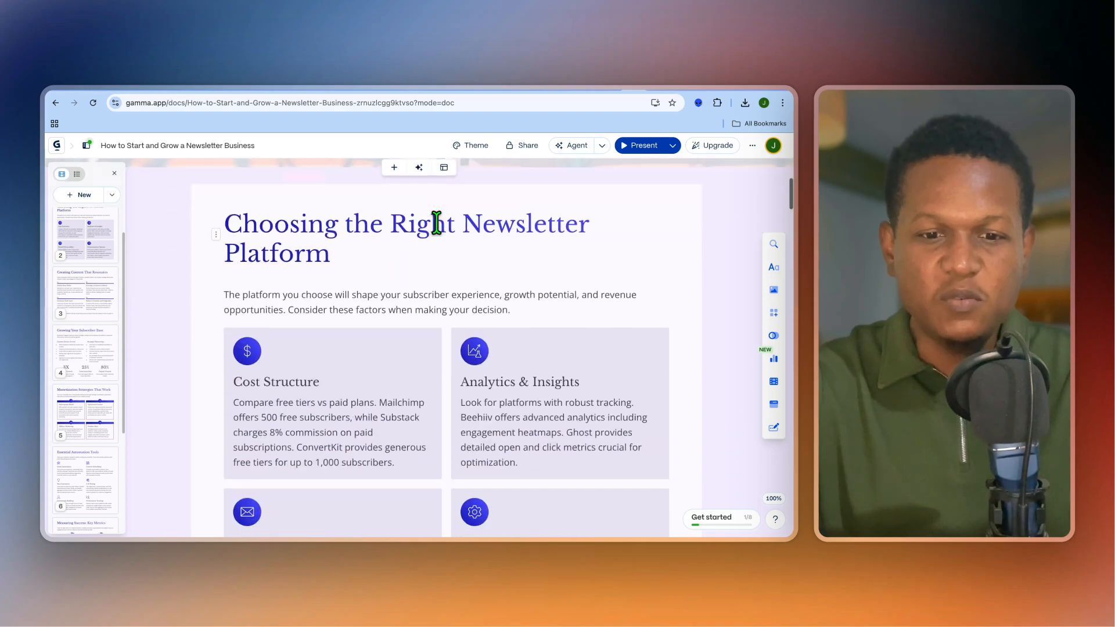
pyautogui.scroll(-7, 436, 223)
pyautogui.scroll(-12, 437, 223)
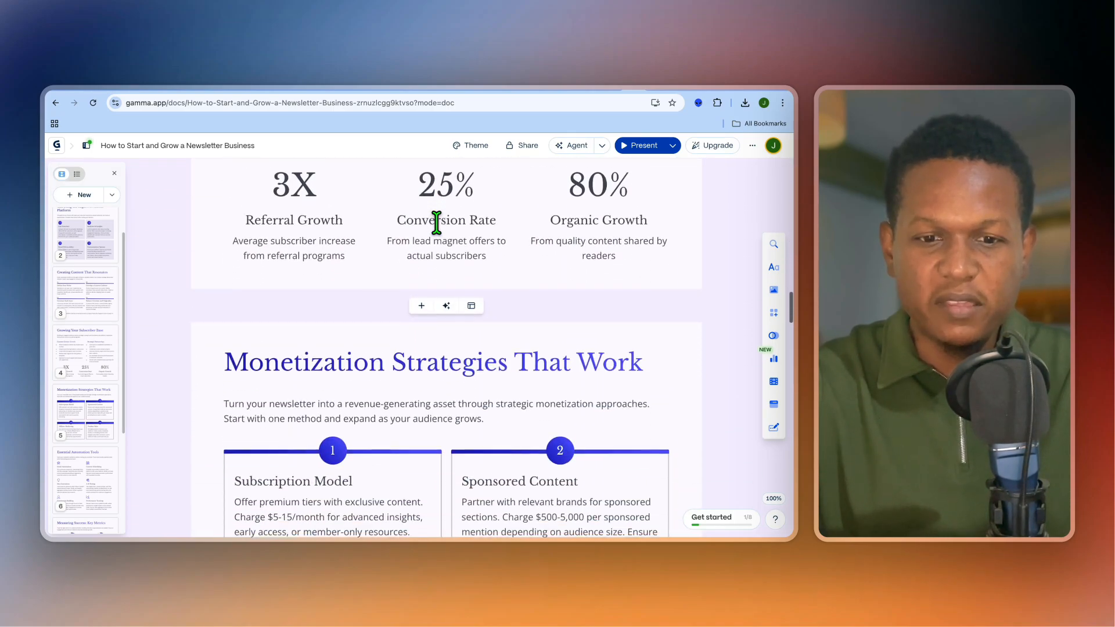
pyautogui.scroll(-1, 437, 223)
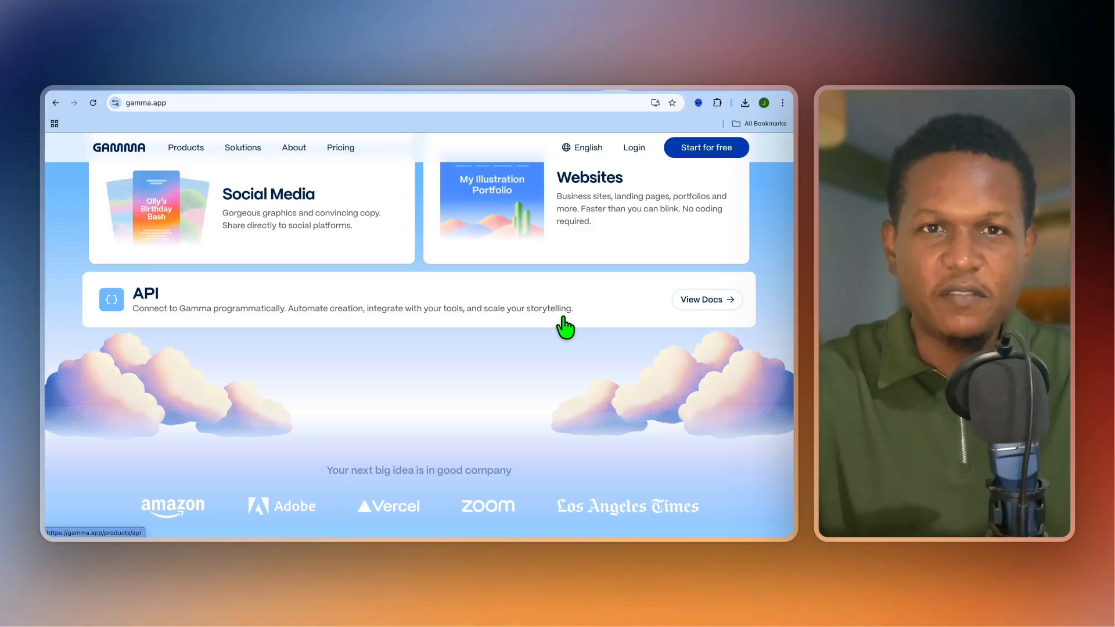
pyautogui.scroll(12, 563, 319)
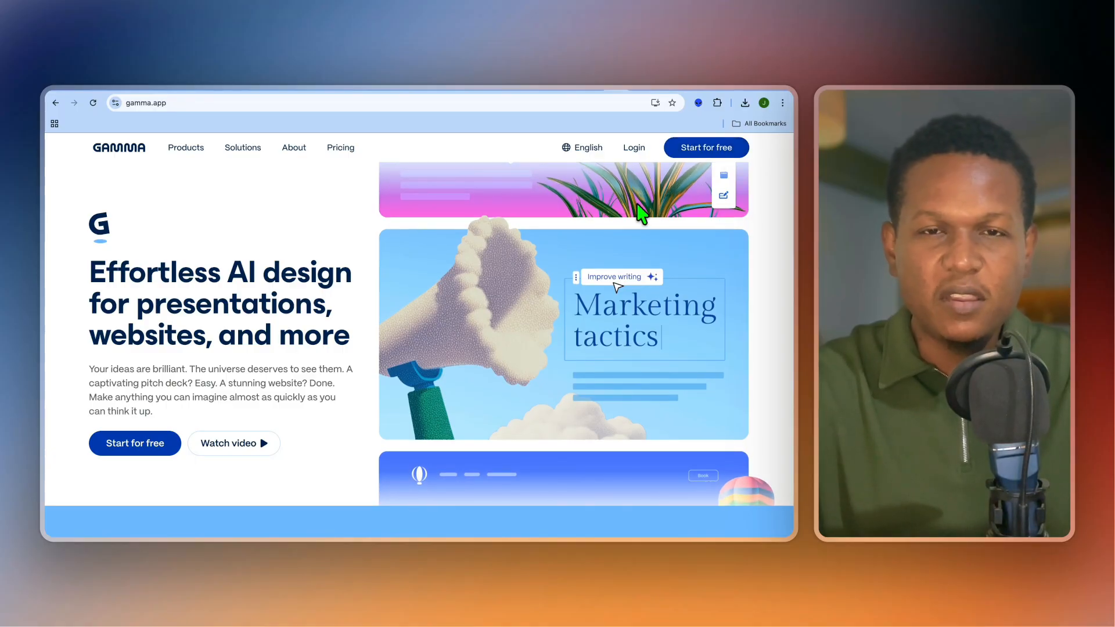
# Start a new AI creation from pasted text and choose Document as the output type.
pyautogui.click(650, 89)
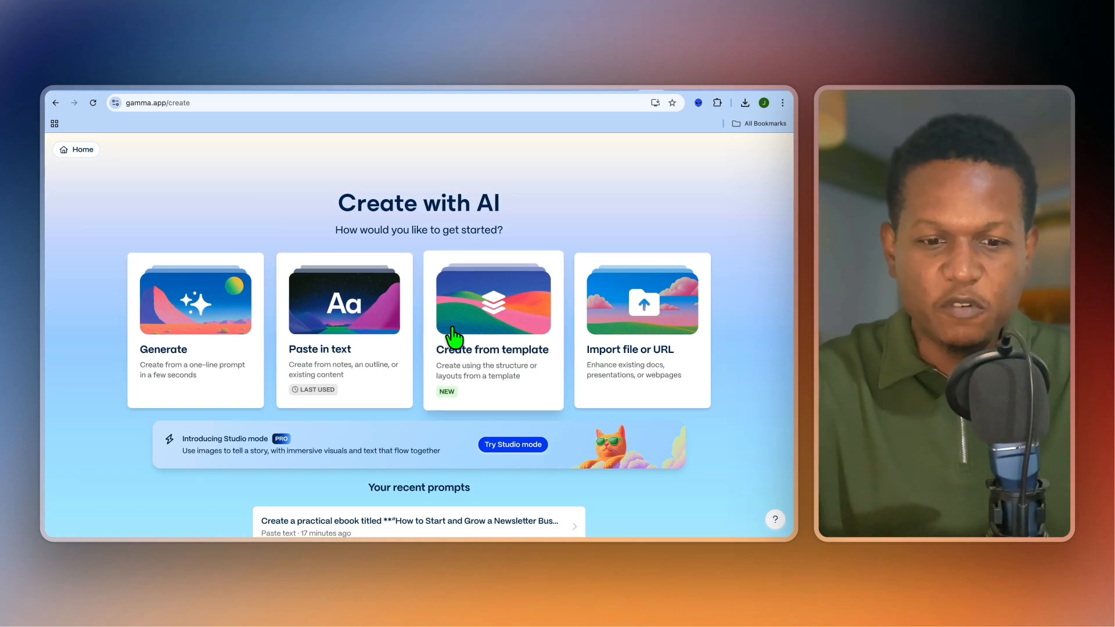
pyautogui.click(348, 355)
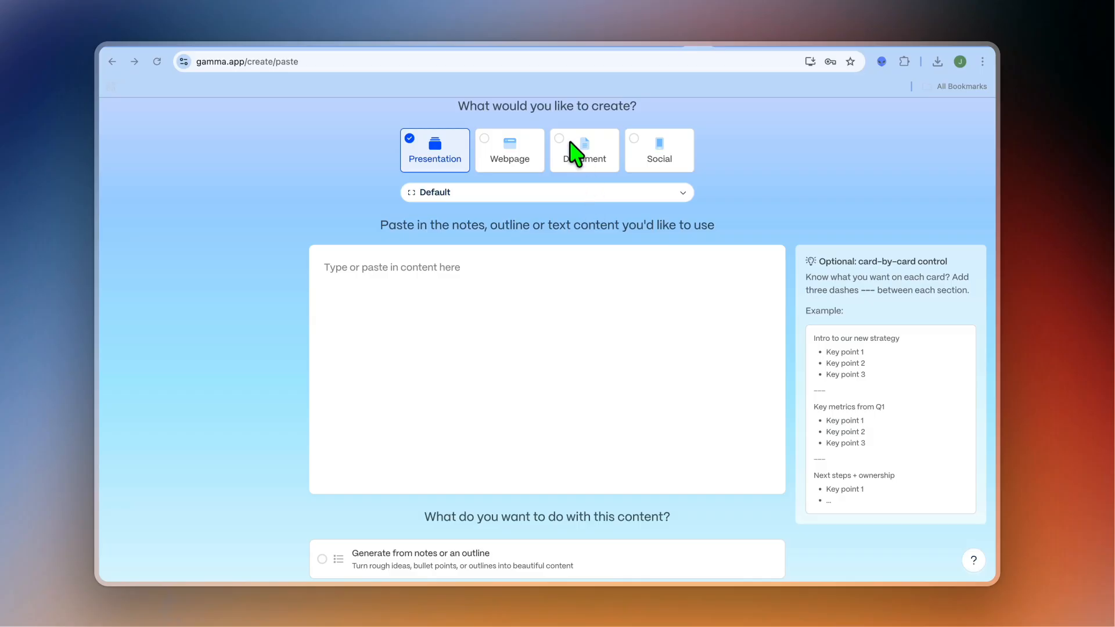
pyautogui.click(570, 150)
# Paste the prompt for a beginner-friendly, 7-chapter ebook titled "Email Marketing for Beginners" as the source content.
pyautogui.click(403, 275)
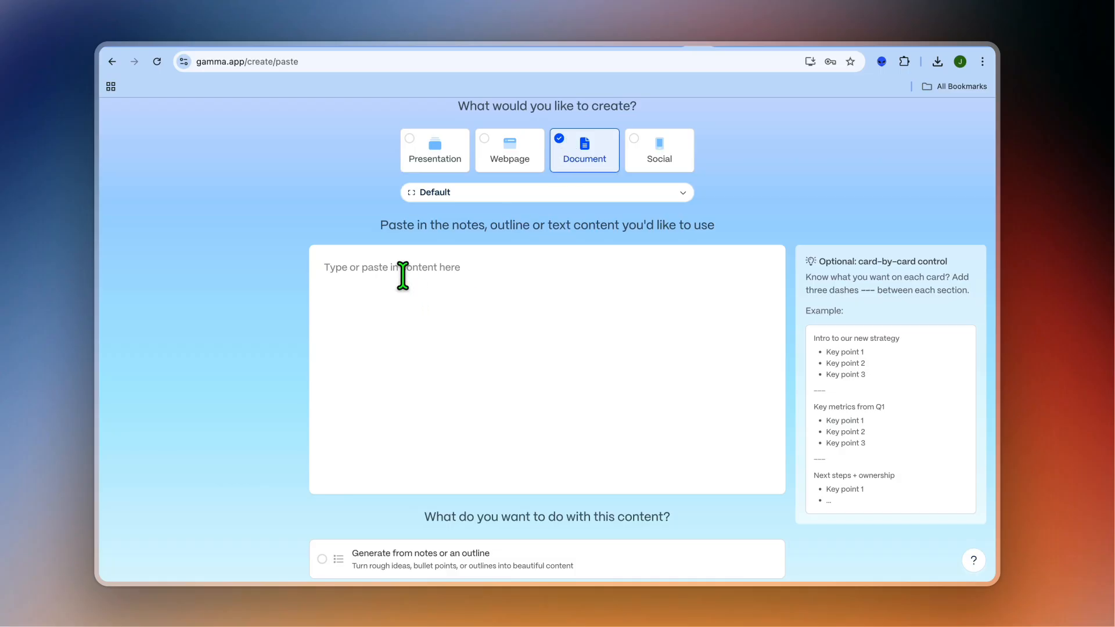
pyautogui.rightClick(403, 275)
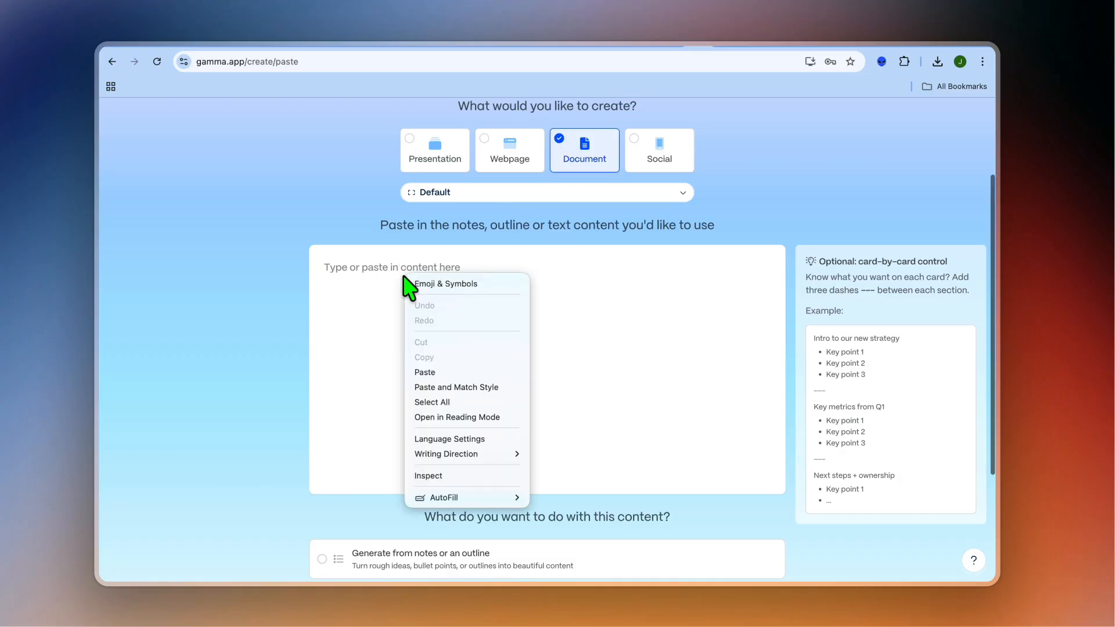
pyautogui.click(444, 373)
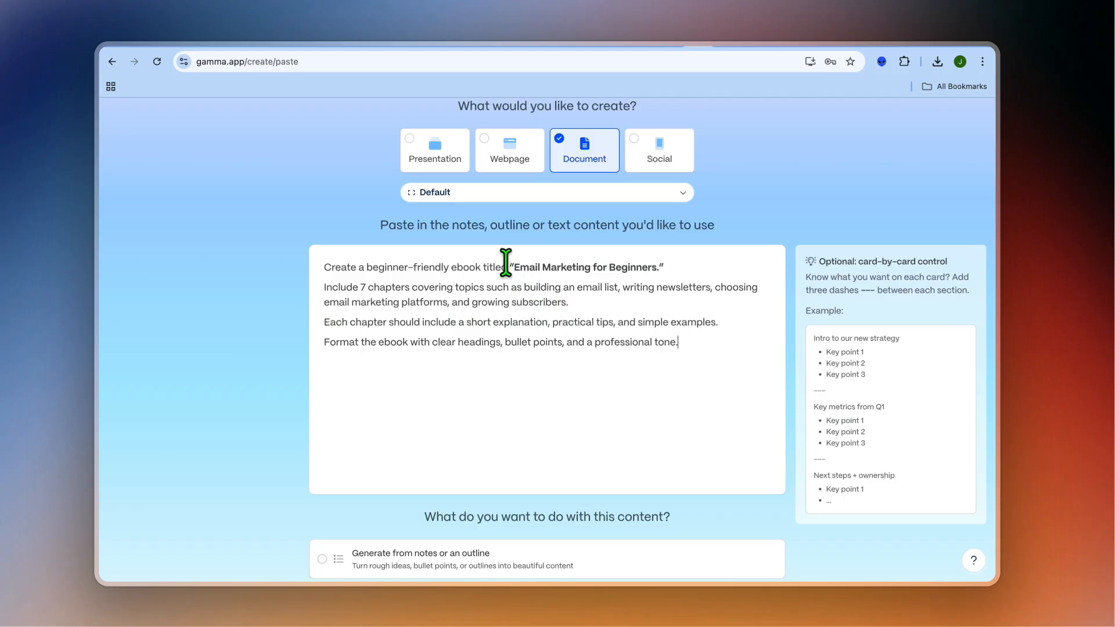
# Choose to generate from notes or an outline and continue to the prompt editor.
pyautogui.scroll(-3, 514, 381)
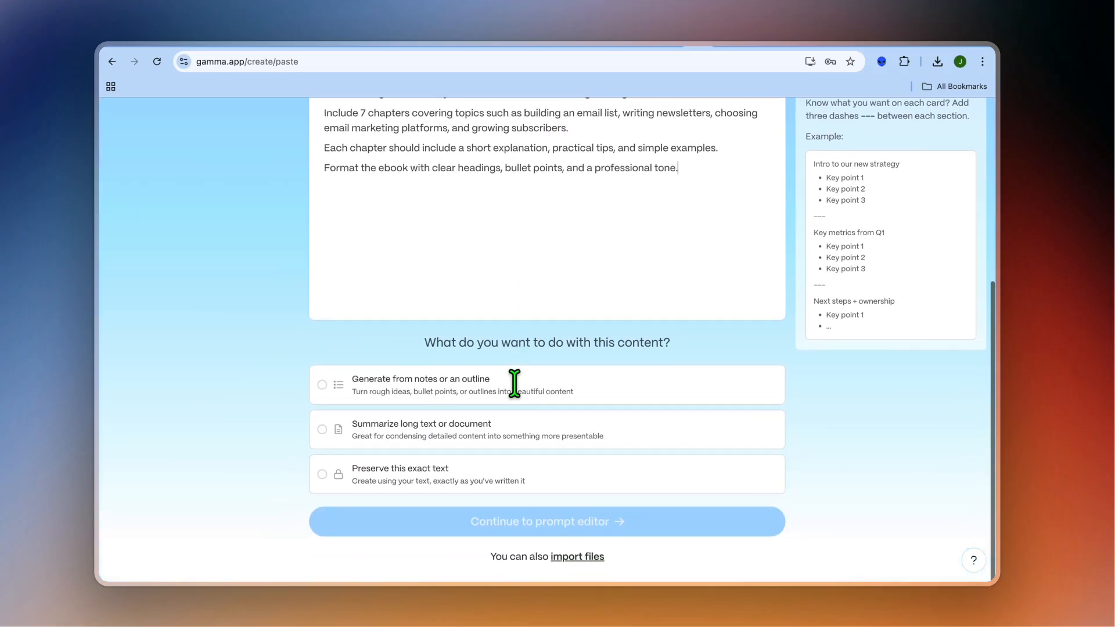
pyautogui.click(323, 385)
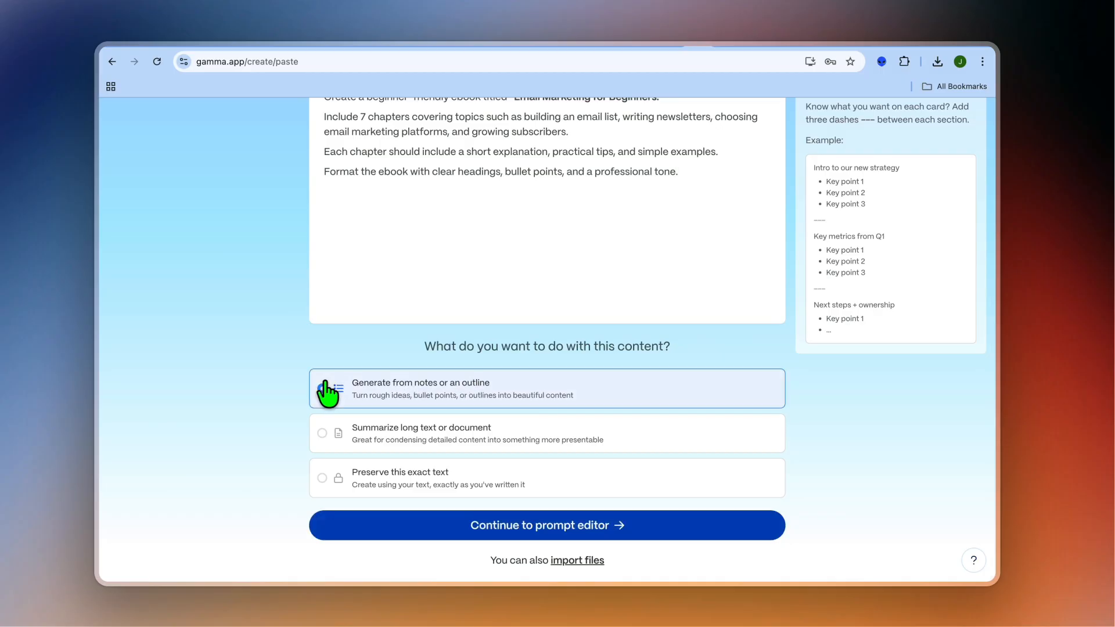
pyautogui.click(476, 530)
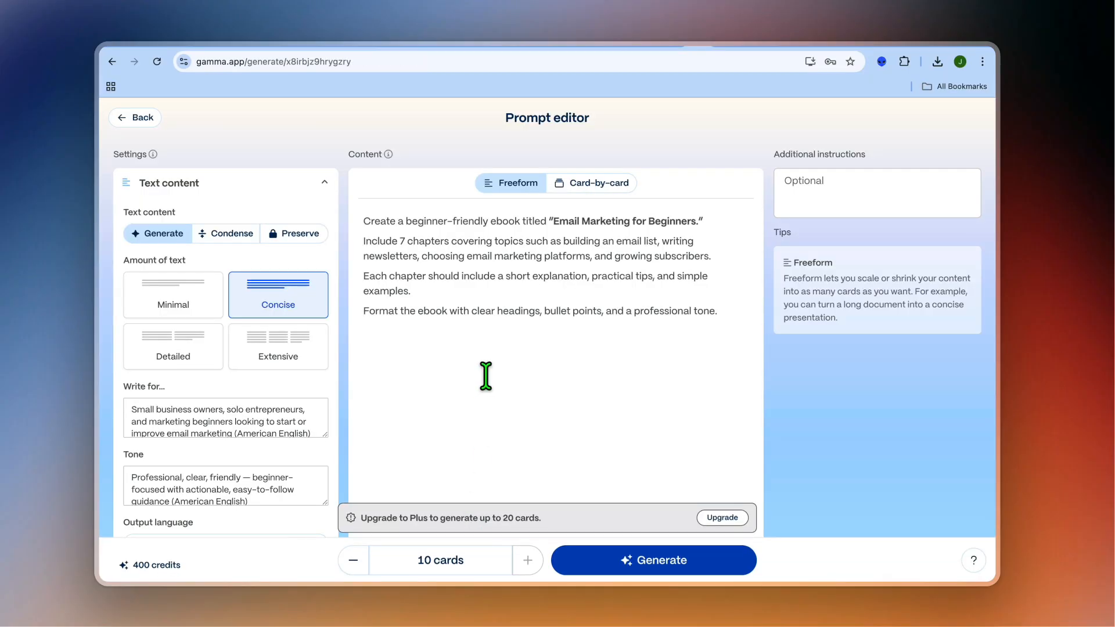
# Examine the prompt editor's text amount, audience, tone, output language, theme and image settings.
pyautogui.scroll(-5, 485, 376)
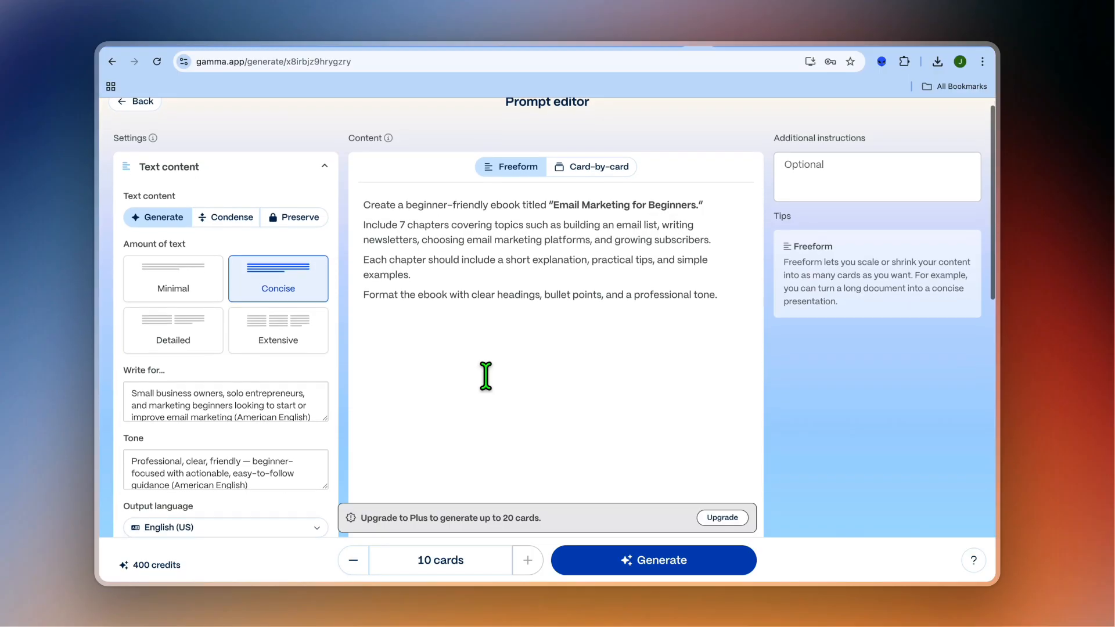
pyautogui.scroll(4, 485, 376)
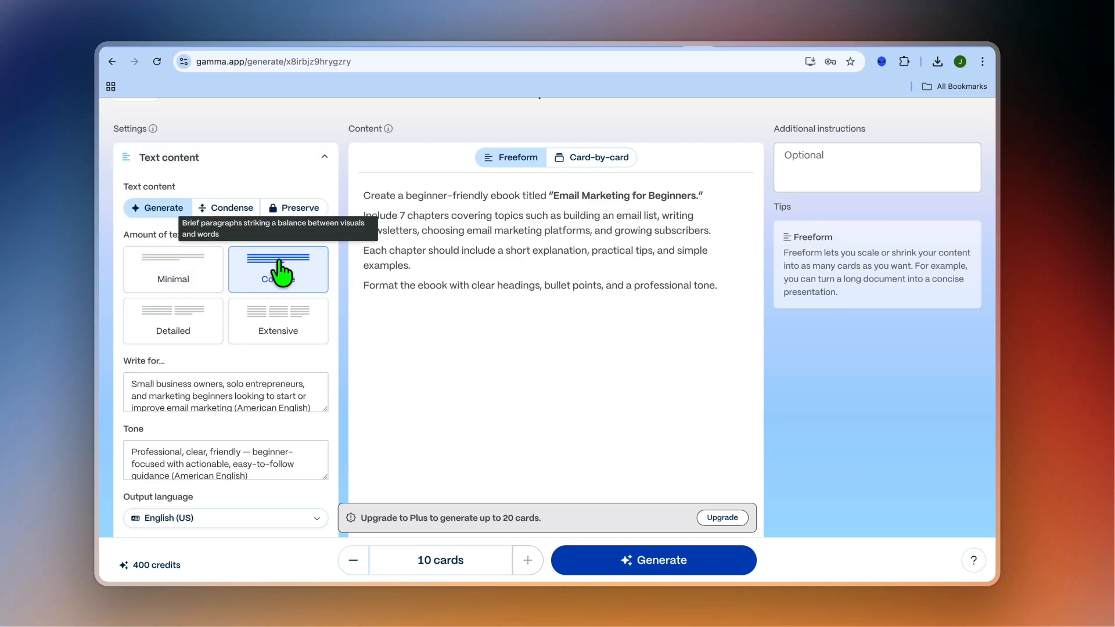
pyautogui.scroll(-2, 290, 393)
pyautogui.scroll(2, 294, 390)
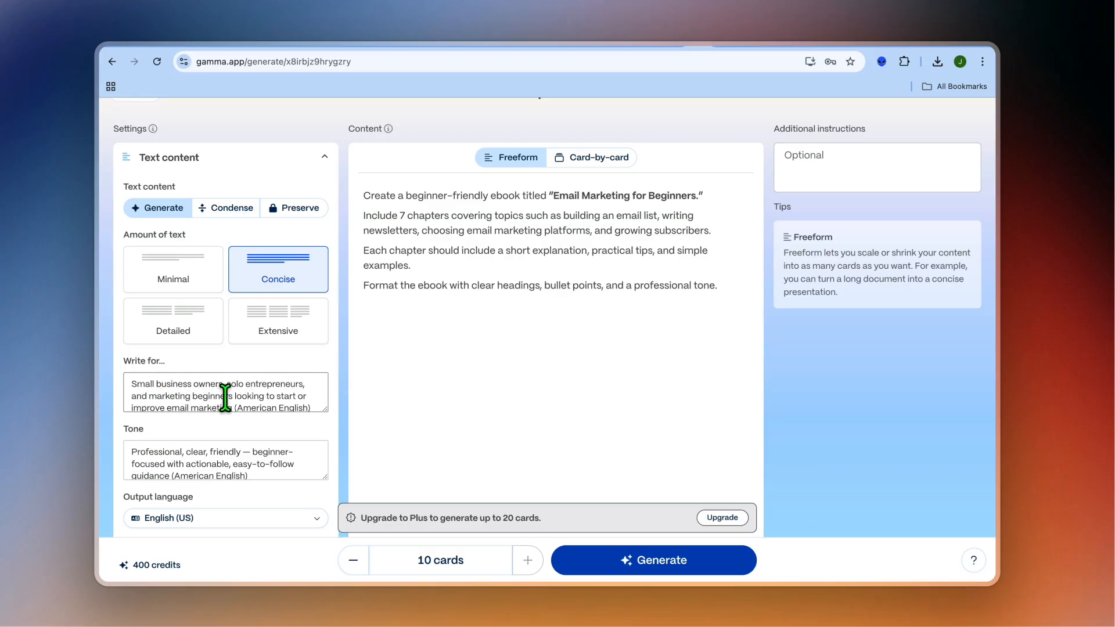
pyautogui.scroll(-1, 225, 398)
pyautogui.scroll(-1, 236, 443)
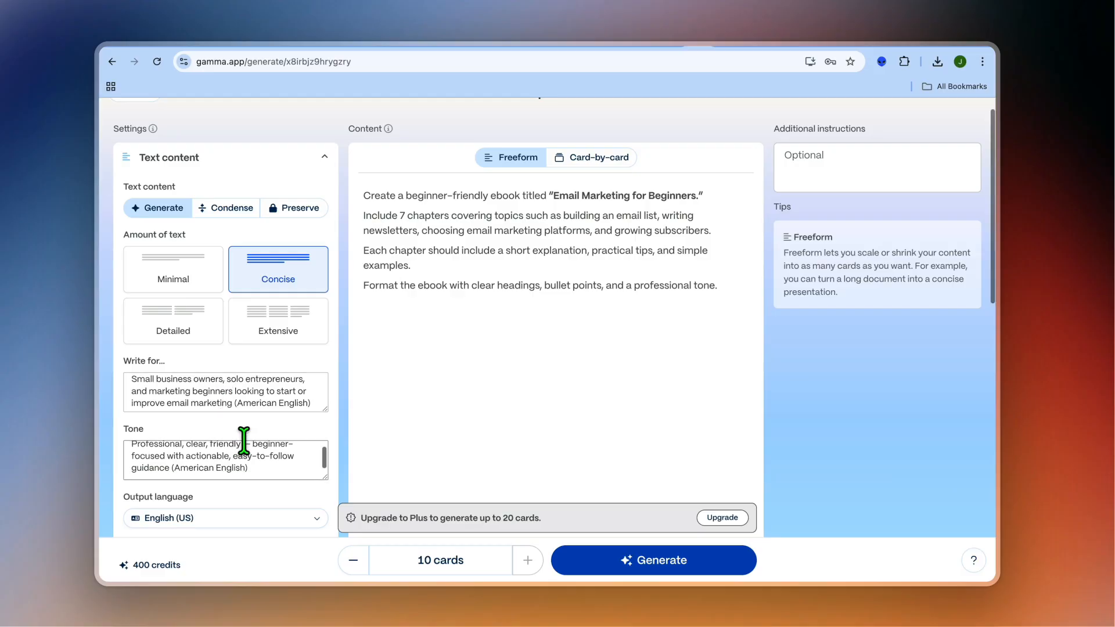
pyautogui.scroll(1, 271, 465)
pyautogui.scroll(-1, 280, 437)
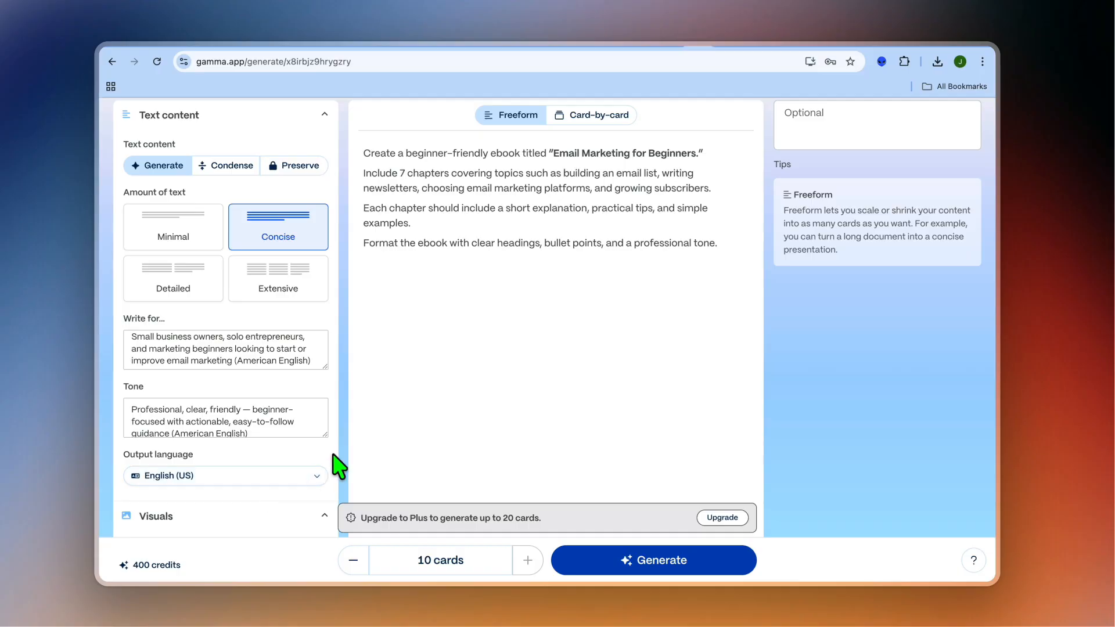
pyautogui.scroll(-3, 331, 461)
pyautogui.scroll(-4, 340, 464)
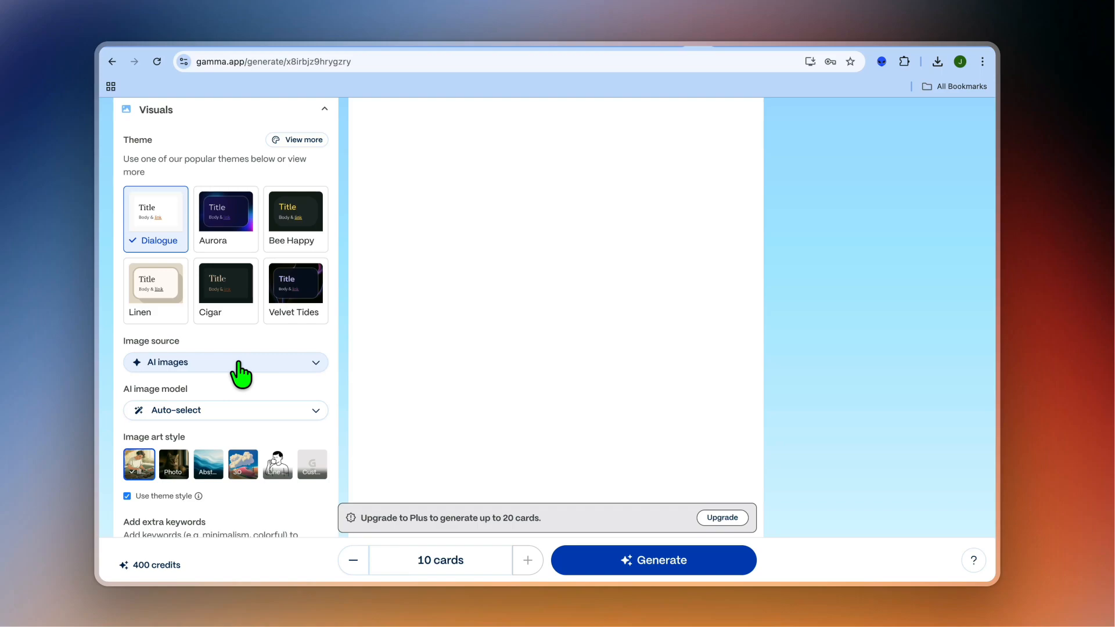
pyautogui.scroll(6, 241, 375)
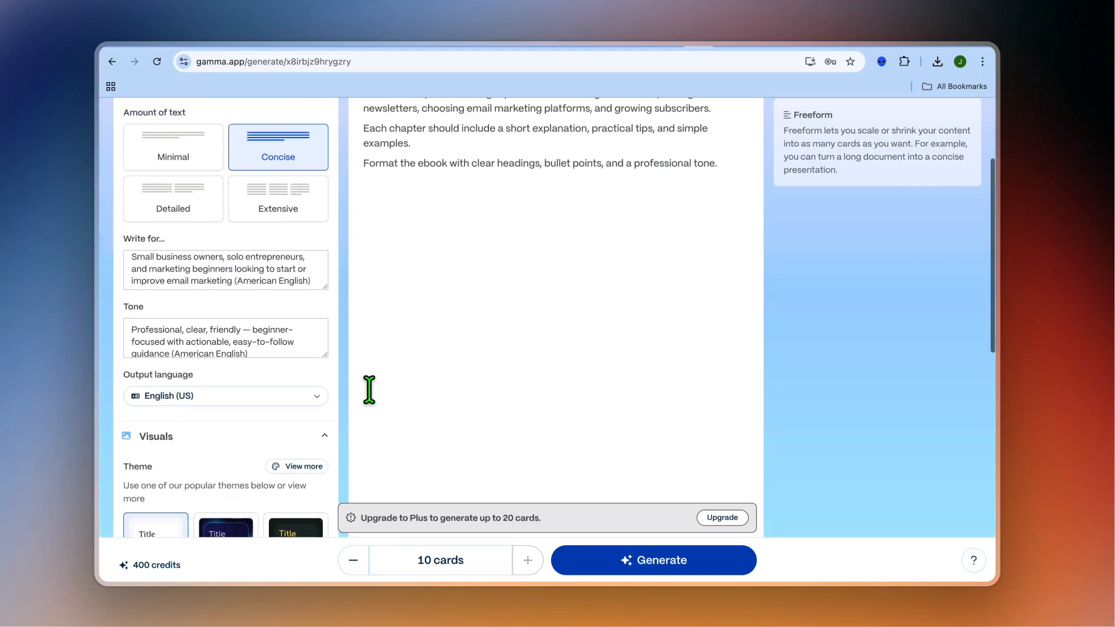
pyautogui.scroll(3, 494, 414)
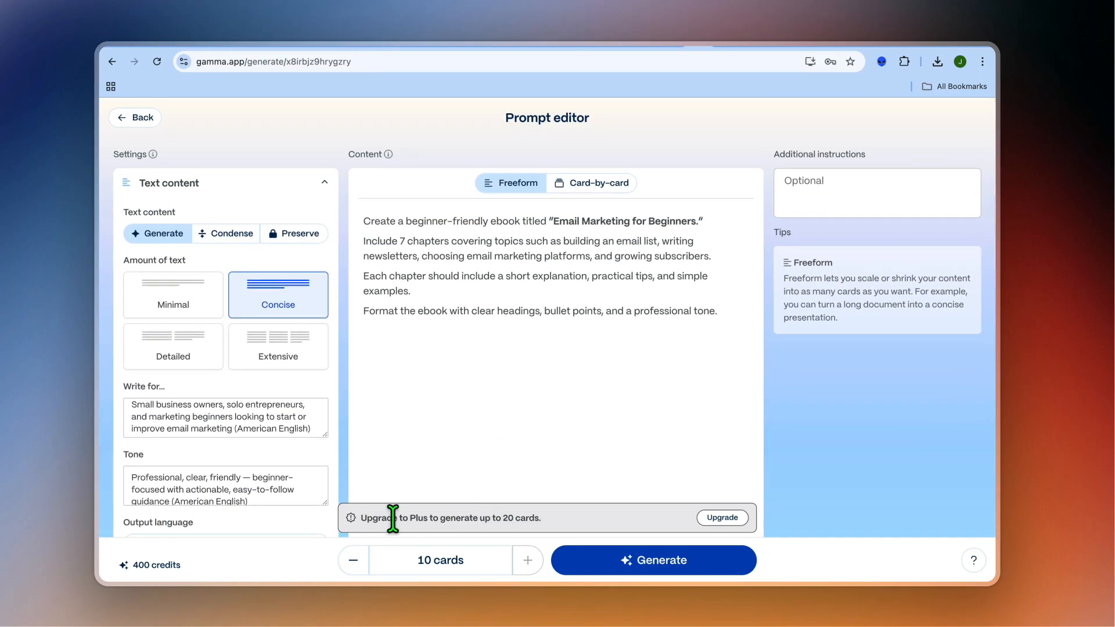
# Reduce the number of cards to suit the seven-chapter ebook and generate the document.
pyautogui.click(355, 561)
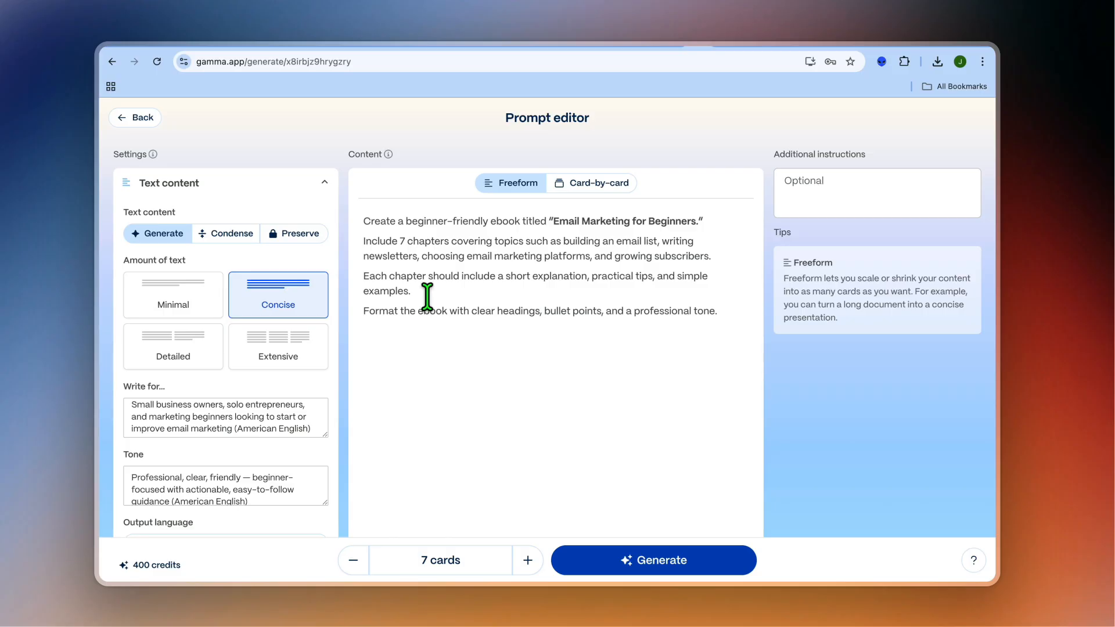
pyautogui.click(526, 561)
pyautogui.click(636, 573)
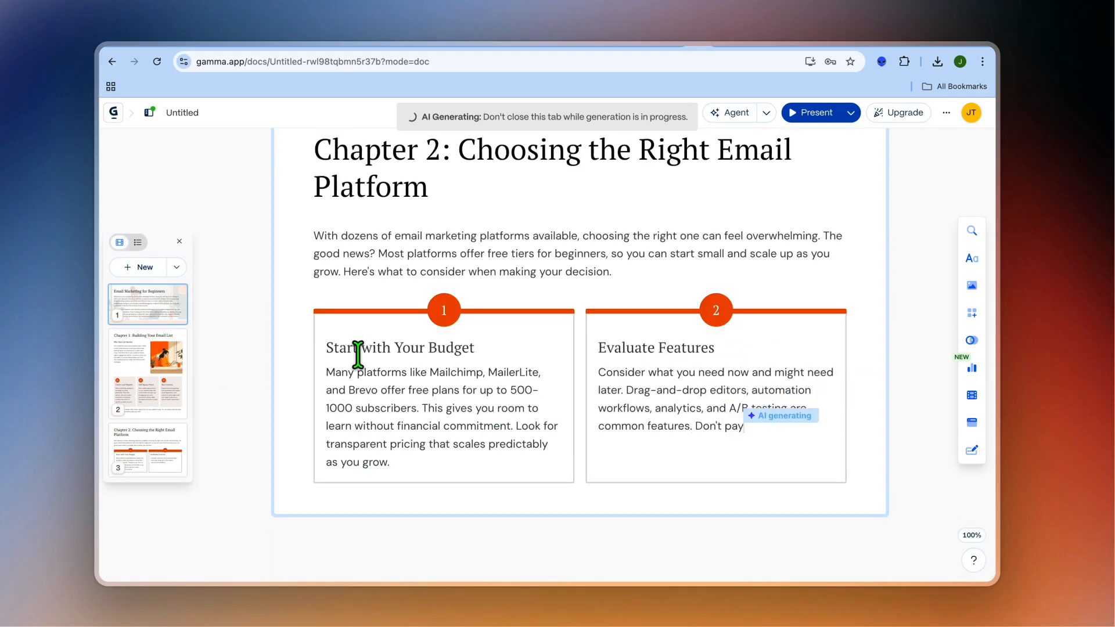
# Review the ebook's introduction and opening chapters while the remaining content generates.
pyautogui.scroll(10, 358, 354)
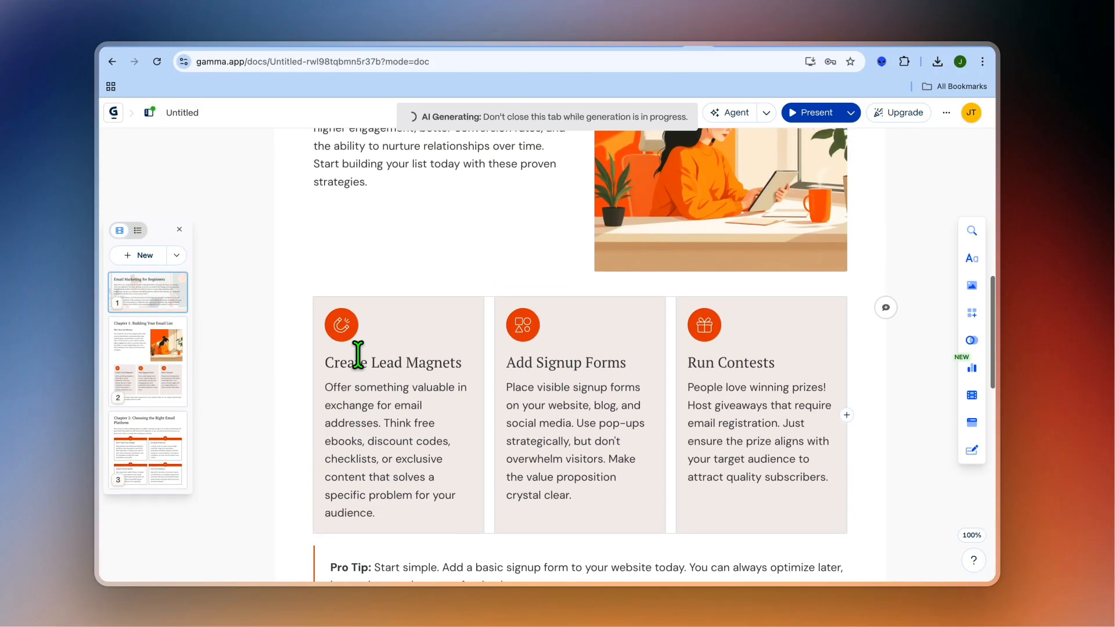
pyautogui.scroll(10, 359, 354)
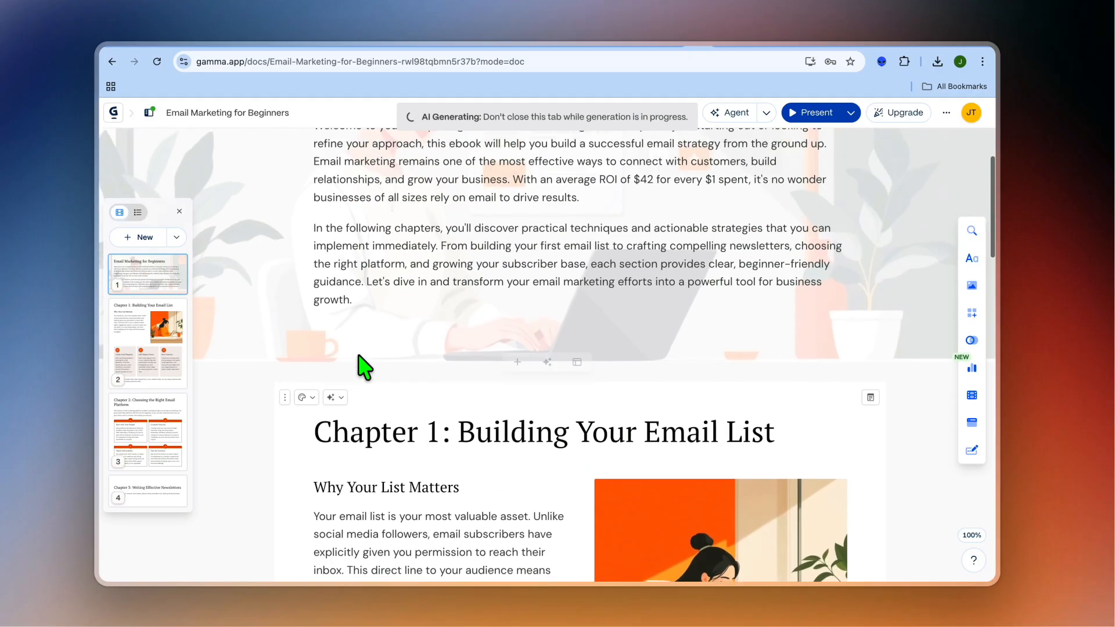
pyautogui.scroll(2, 358, 355)
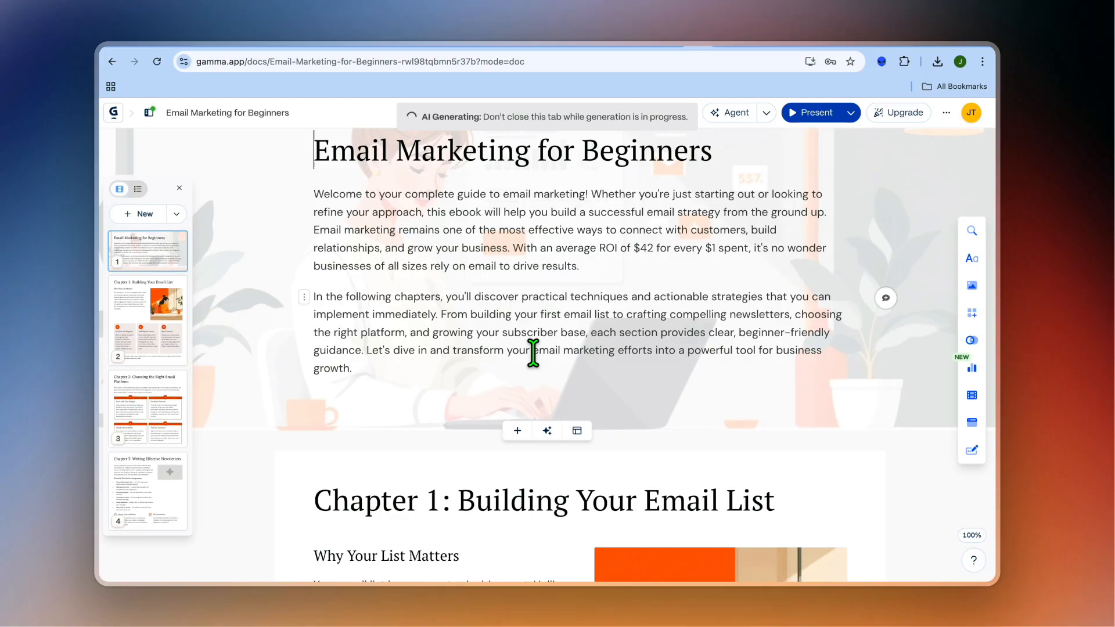
pyautogui.scroll(-1, 533, 352)
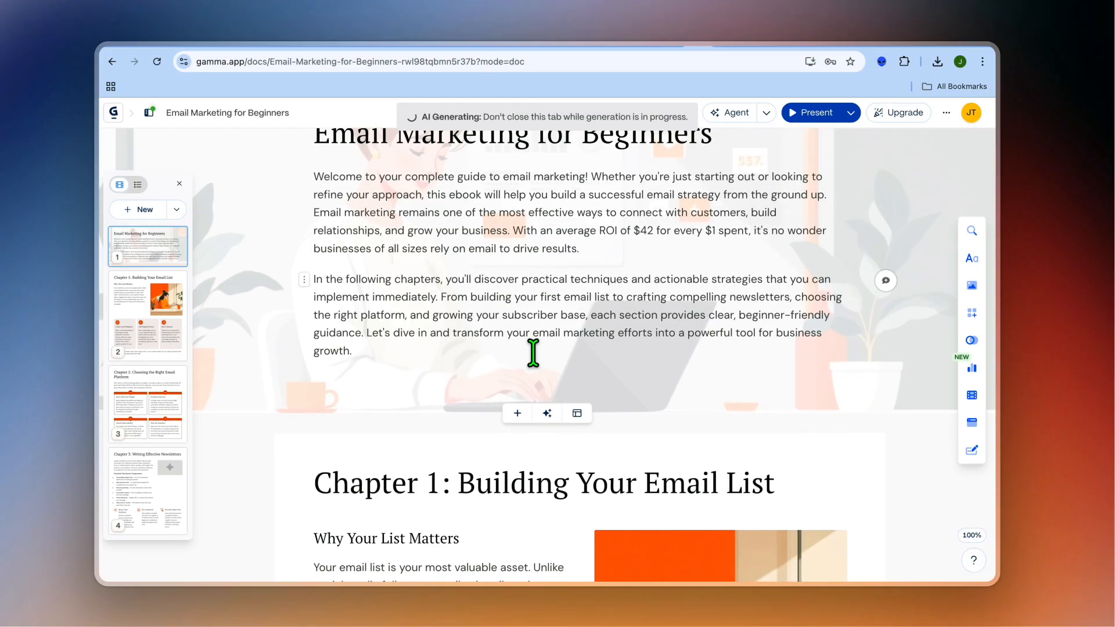
pyautogui.scroll(-1, 534, 353)
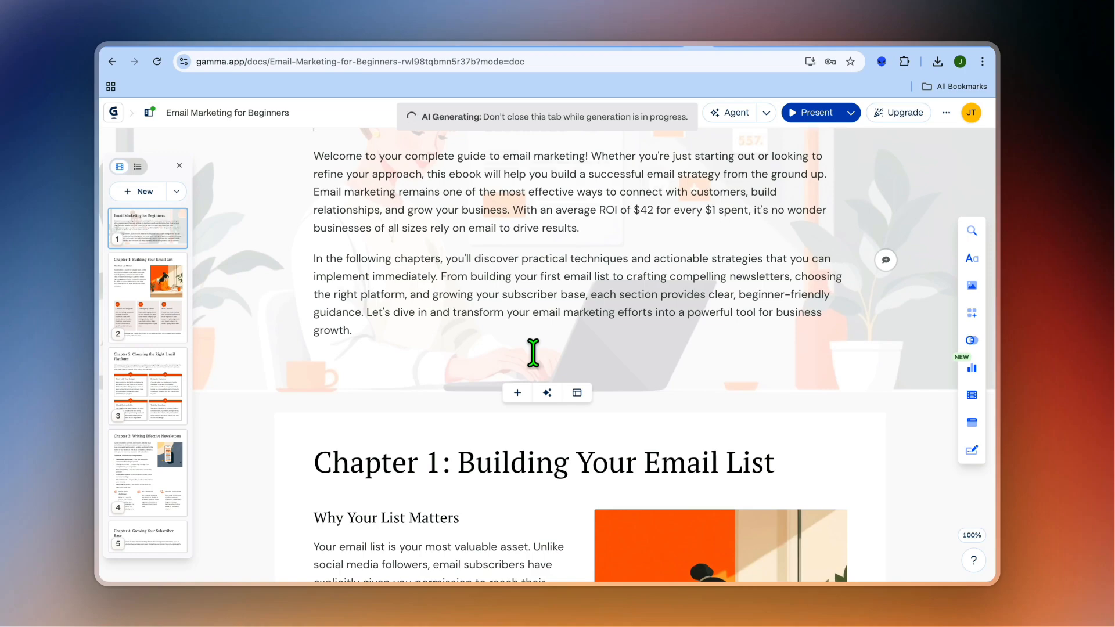
pyautogui.scroll(-1, 533, 353)
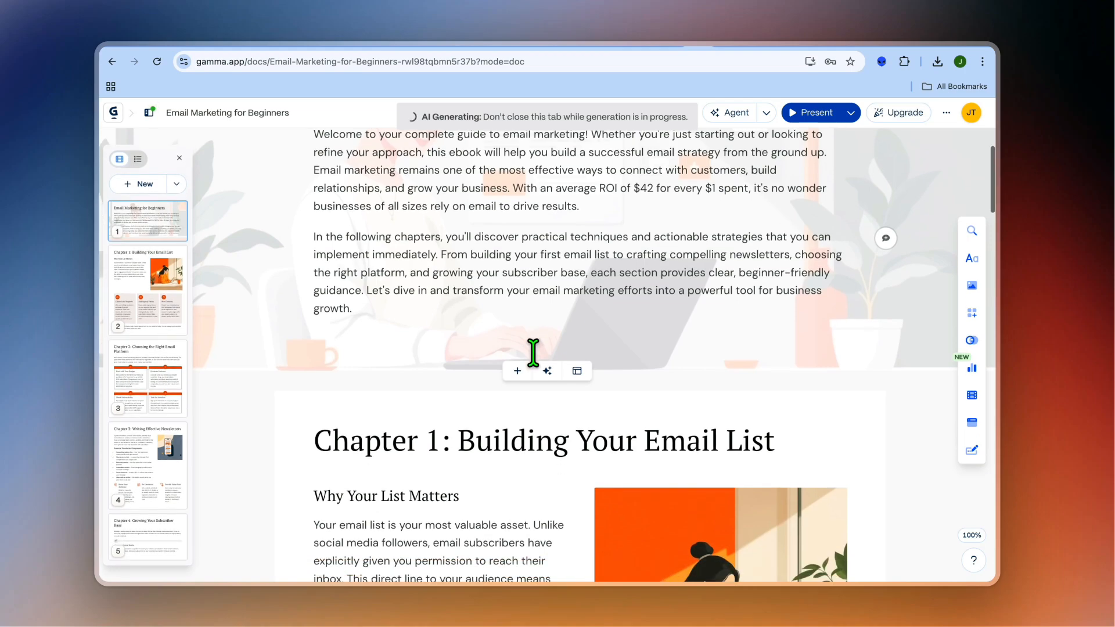
pyautogui.scroll(2, 533, 353)
pyautogui.scroll(-3, 534, 353)
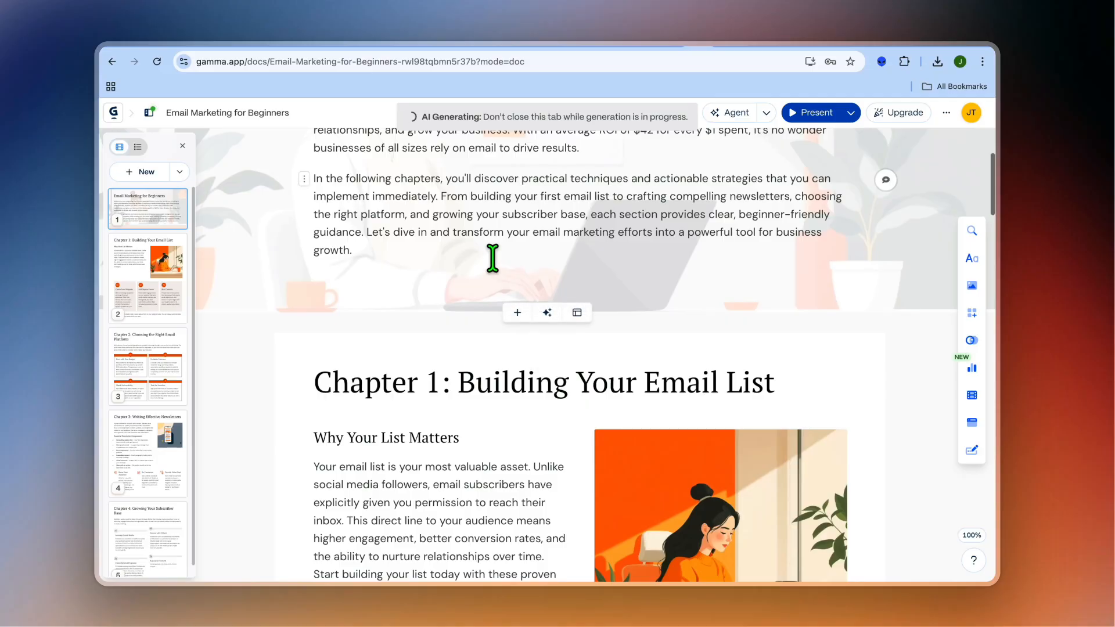
pyautogui.scroll(3, 493, 257)
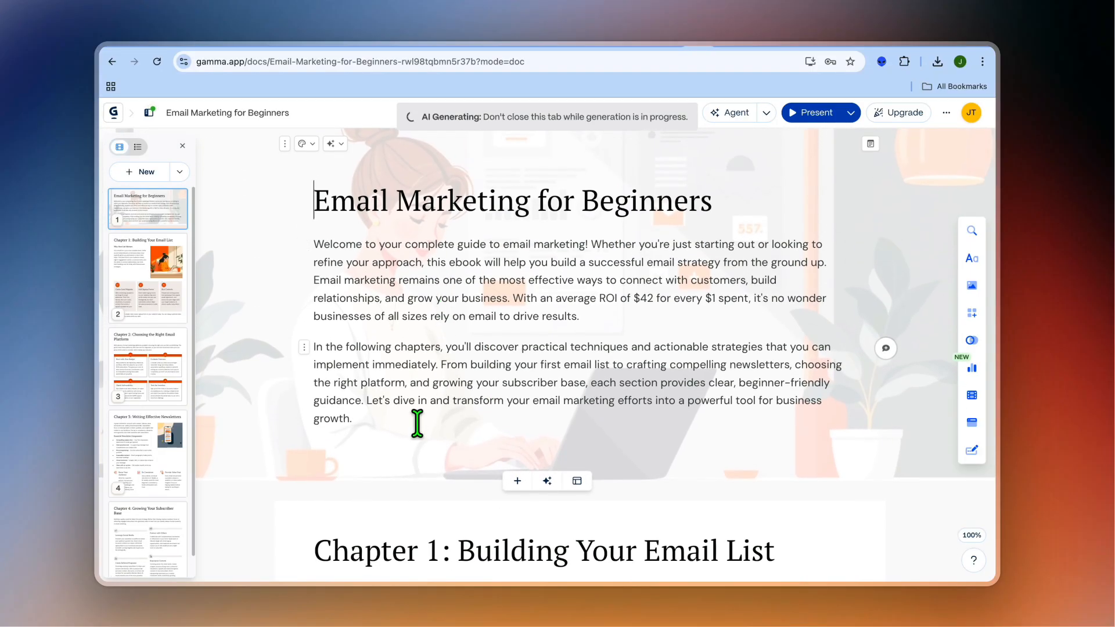
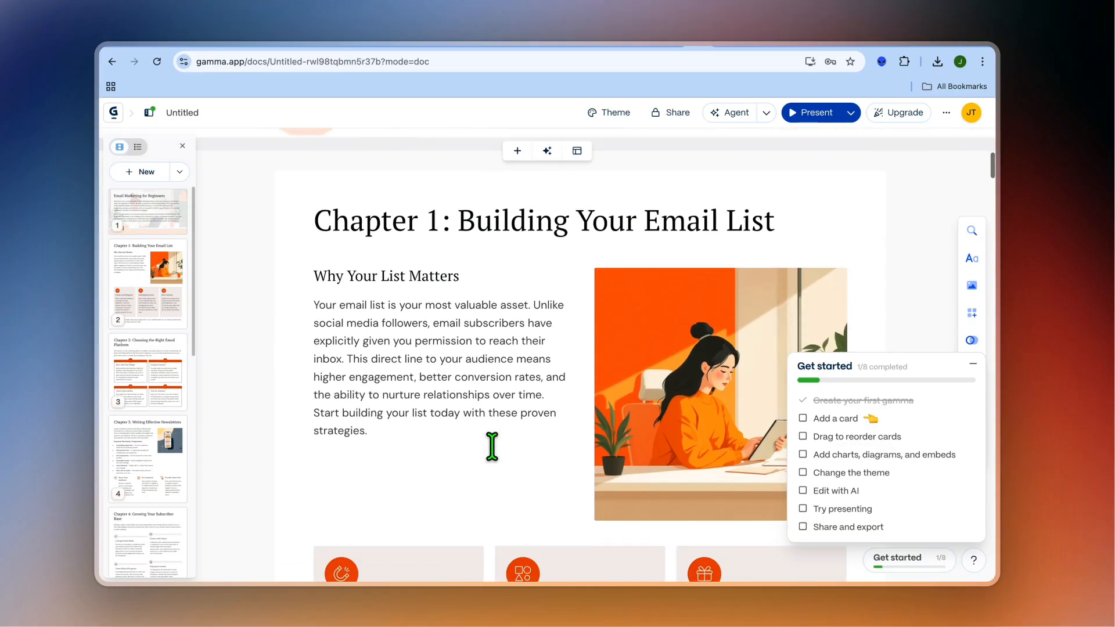
# Examine the AI editing options for the illustration beside "Why Your List Matters" in Chapter 1, and collapse the Get started checklist.
pyautogui.scroll(-15, 492, 446)
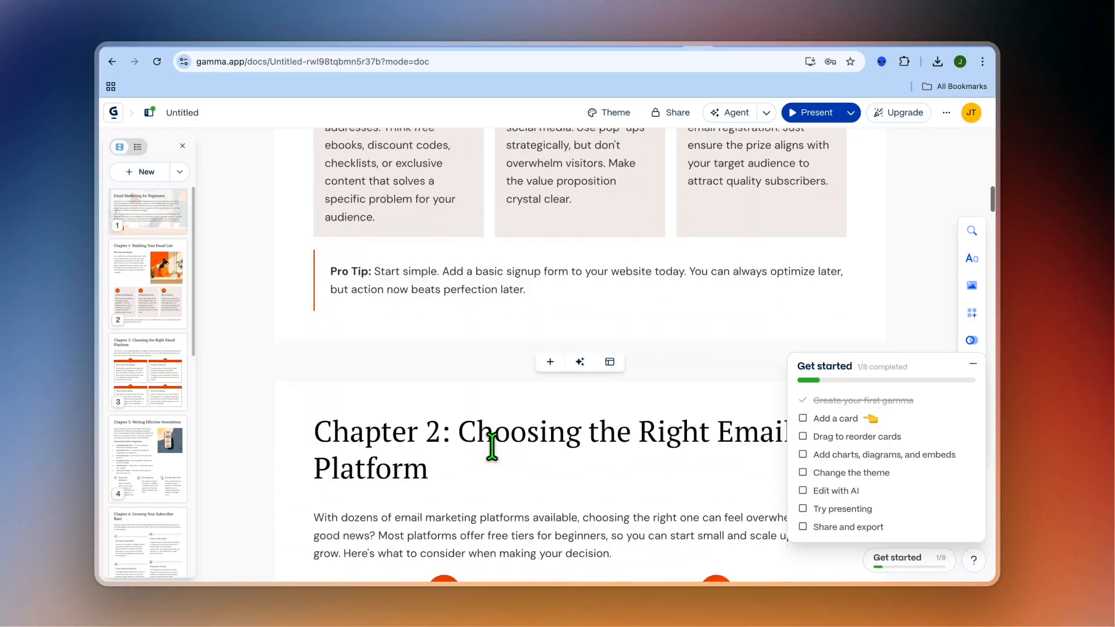
pyautogui.scroll(15, 492, 446)
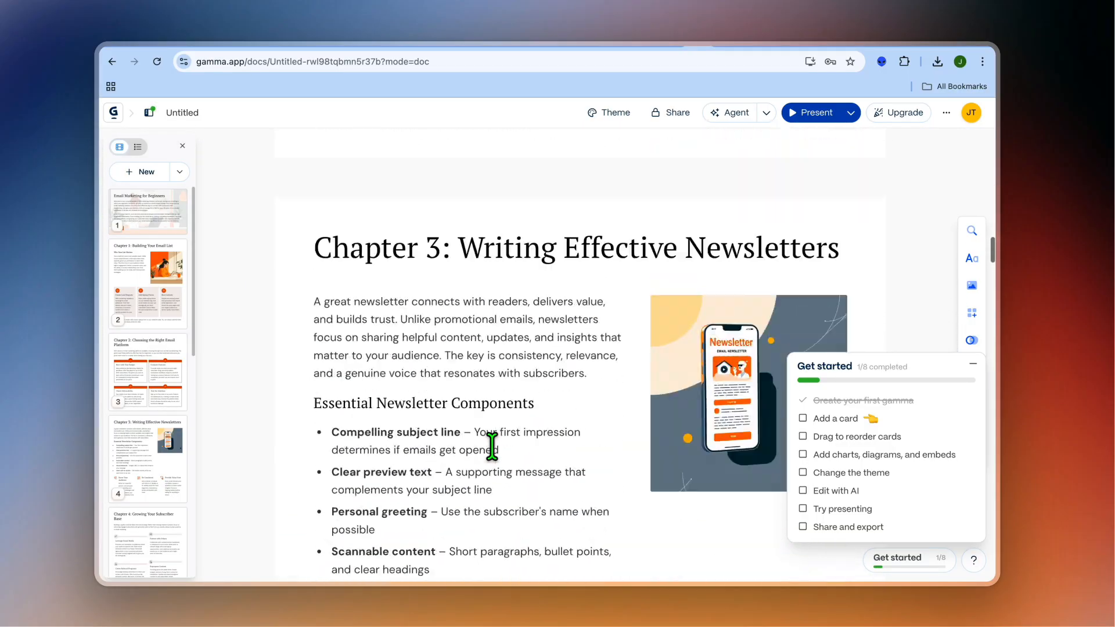
pyautogui.scroll(8, 492, 446)
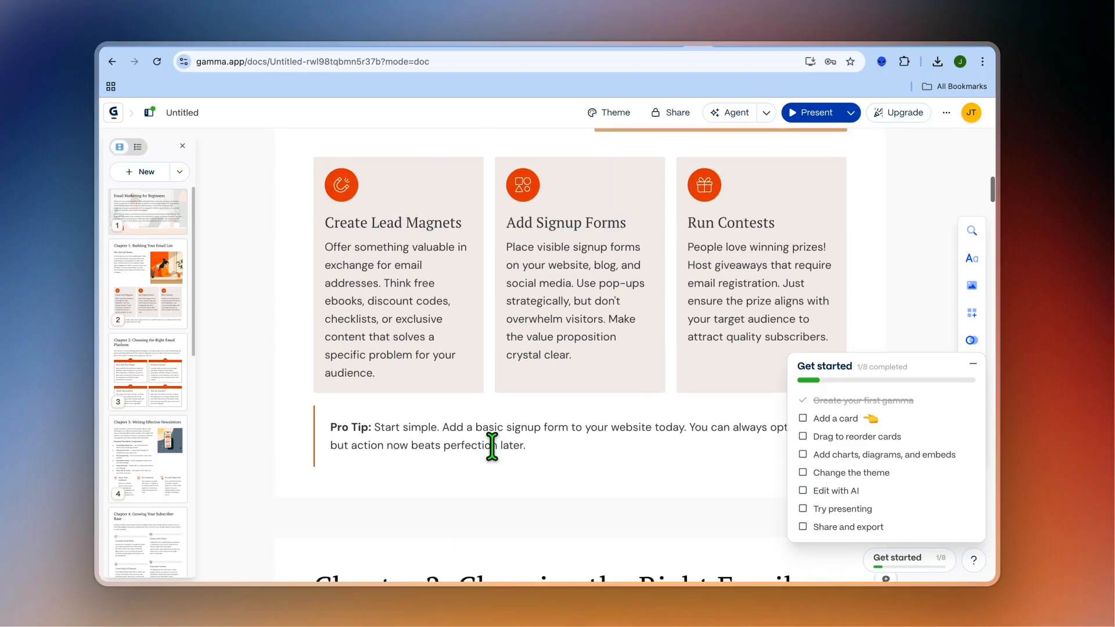
pyautogui.click(649, 309)
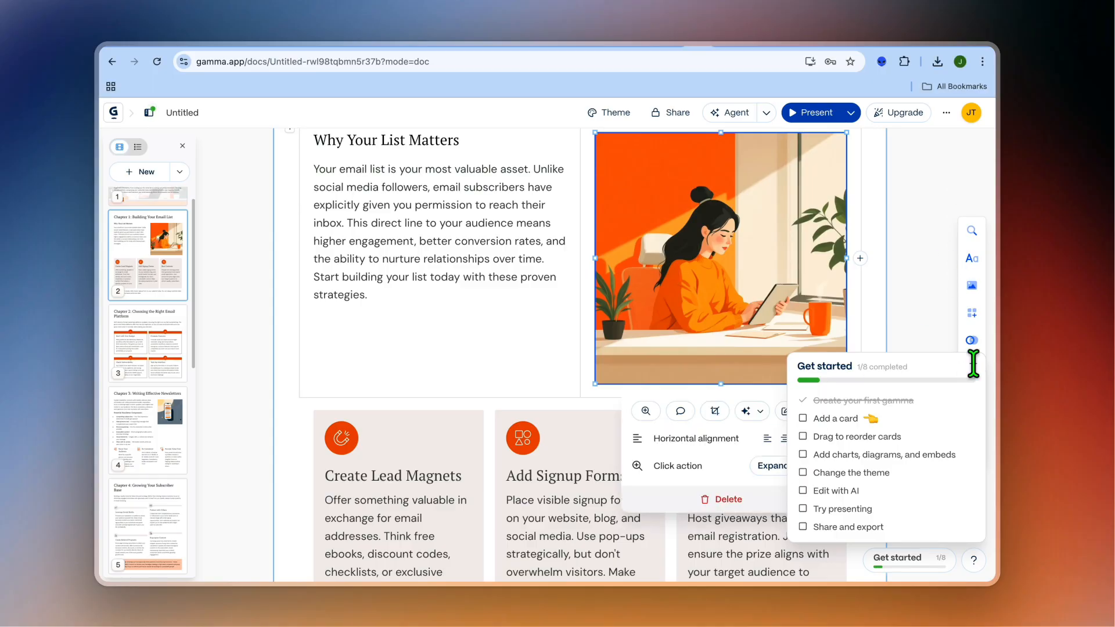
pyautogui.click(974, 366)
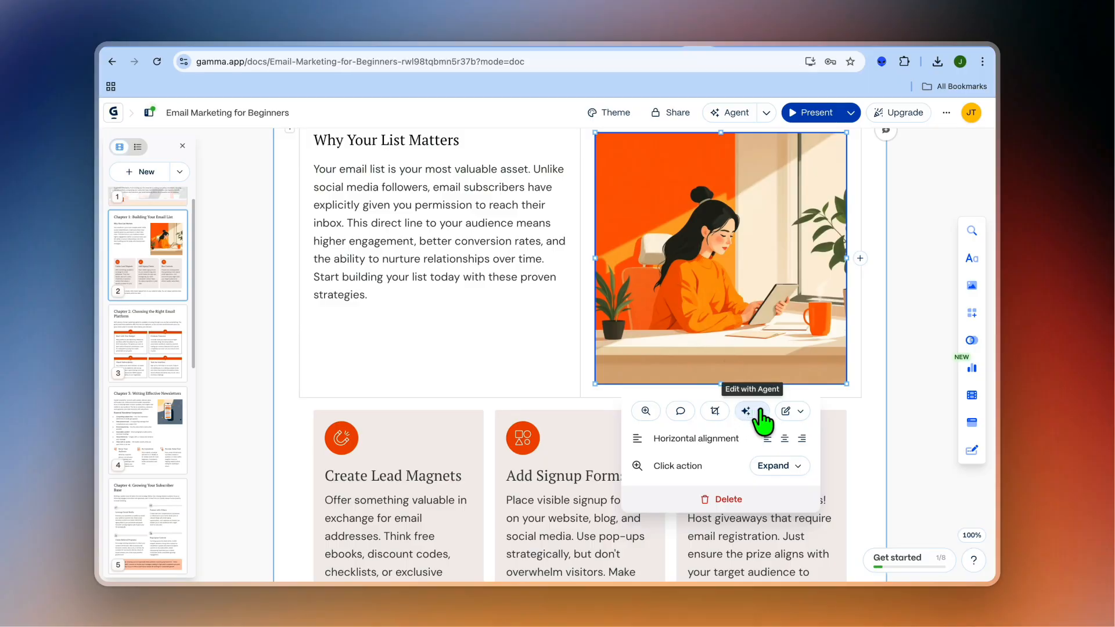
pyautogui.click(759, 411)
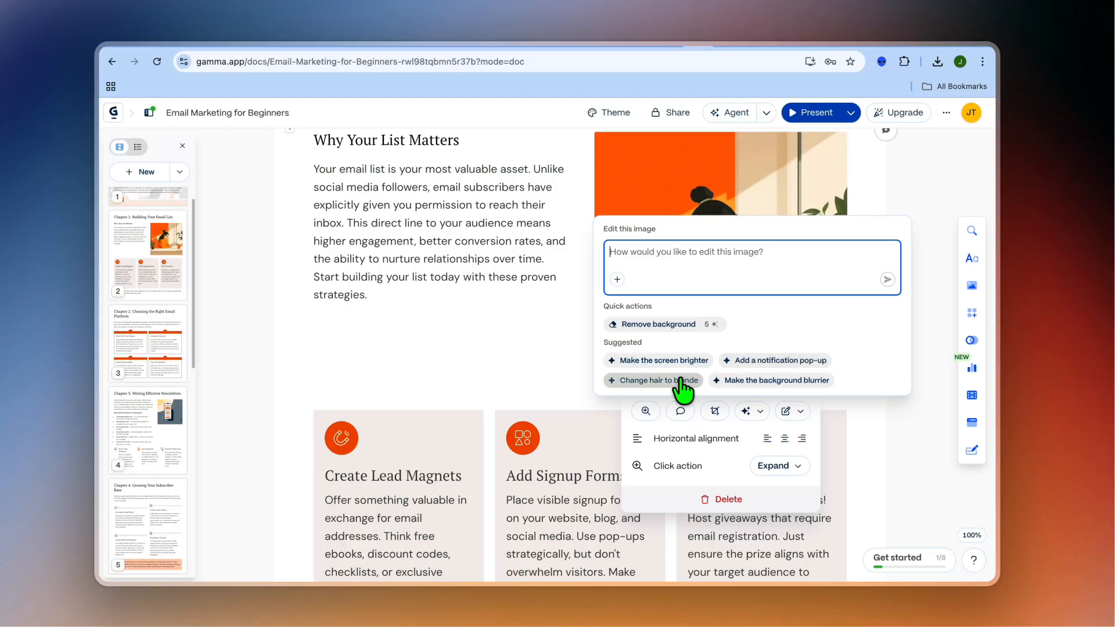
pyautogui.click(651, 195)
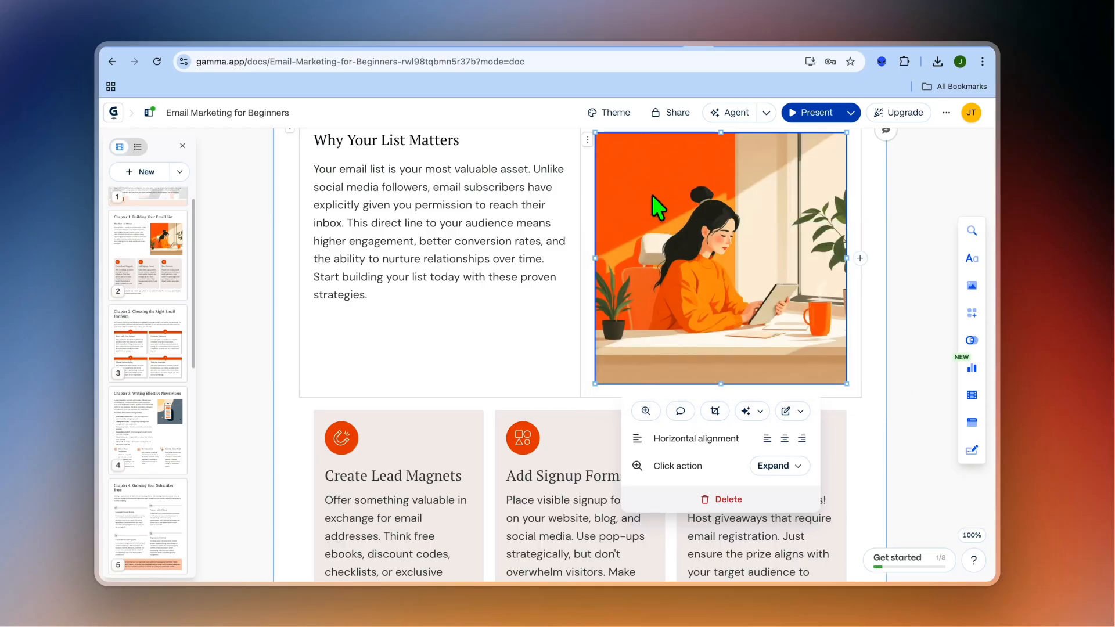
pyautogui.scroll(3, 542, 305)
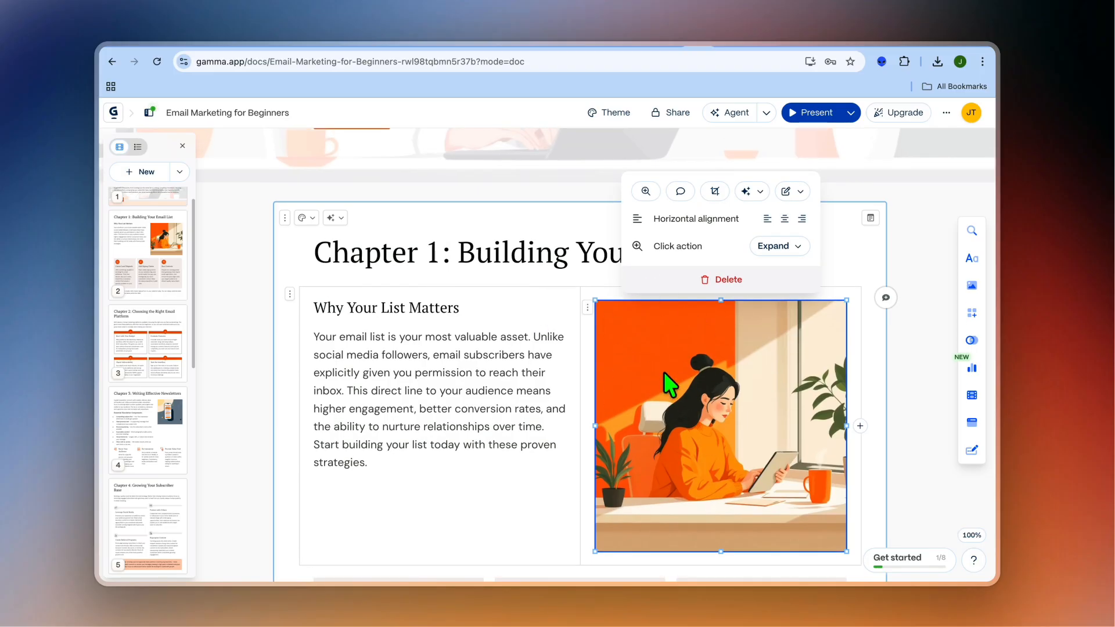
# Filter the themes to Professional, try Blues, and apply the Kraft theme to the ebook.
pyautogui.scroll(-10, 497, 391)
pyautogui.scroll(-15, 497, 394)
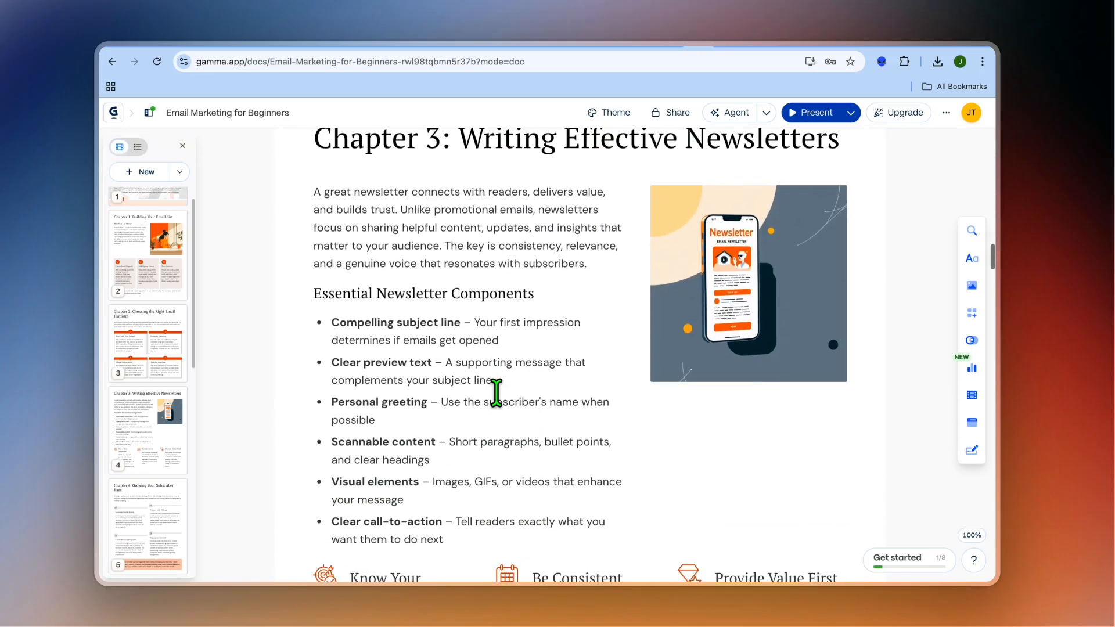
pyautogui.scroll(-15, 503, 406)
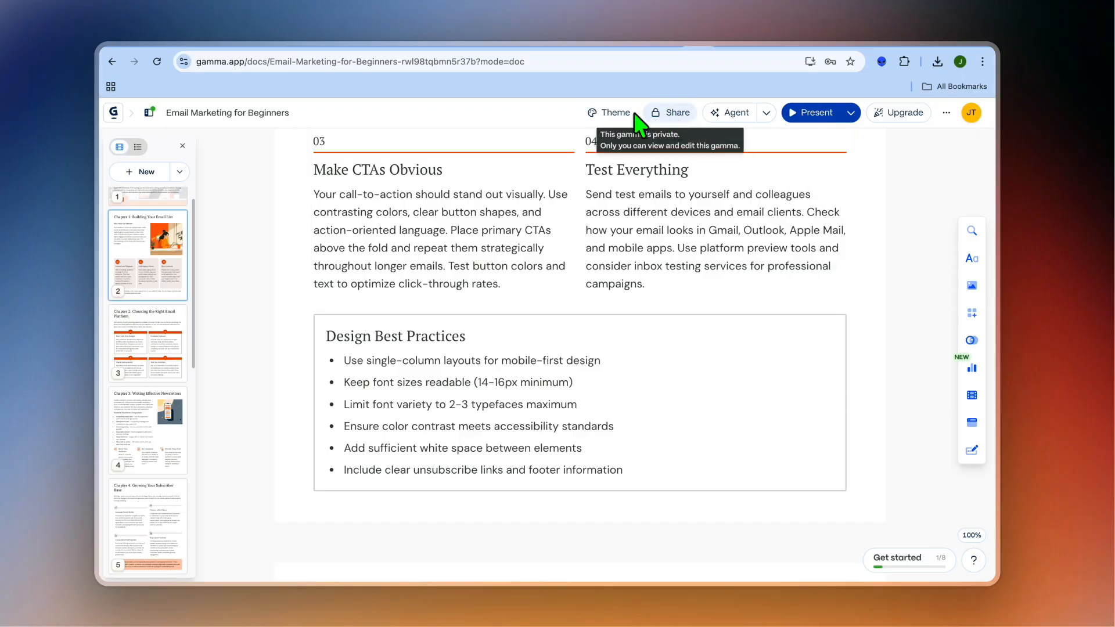
pyautogui.click(616, 114)
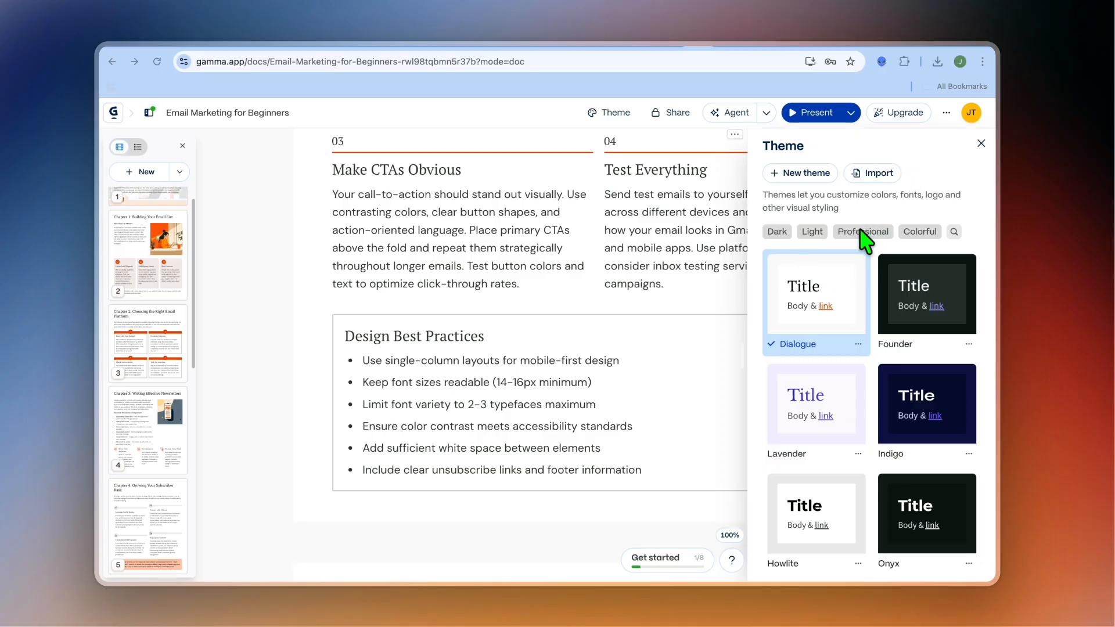
pyautogui.click(862, 232)
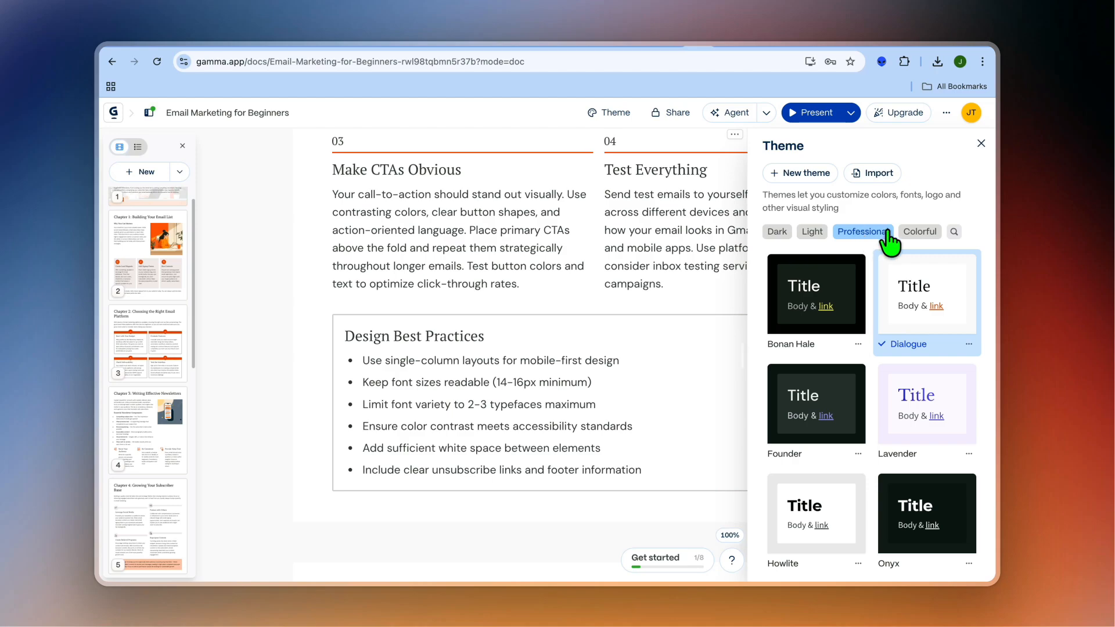
pyautogui.scroll(-3, 916, 276)
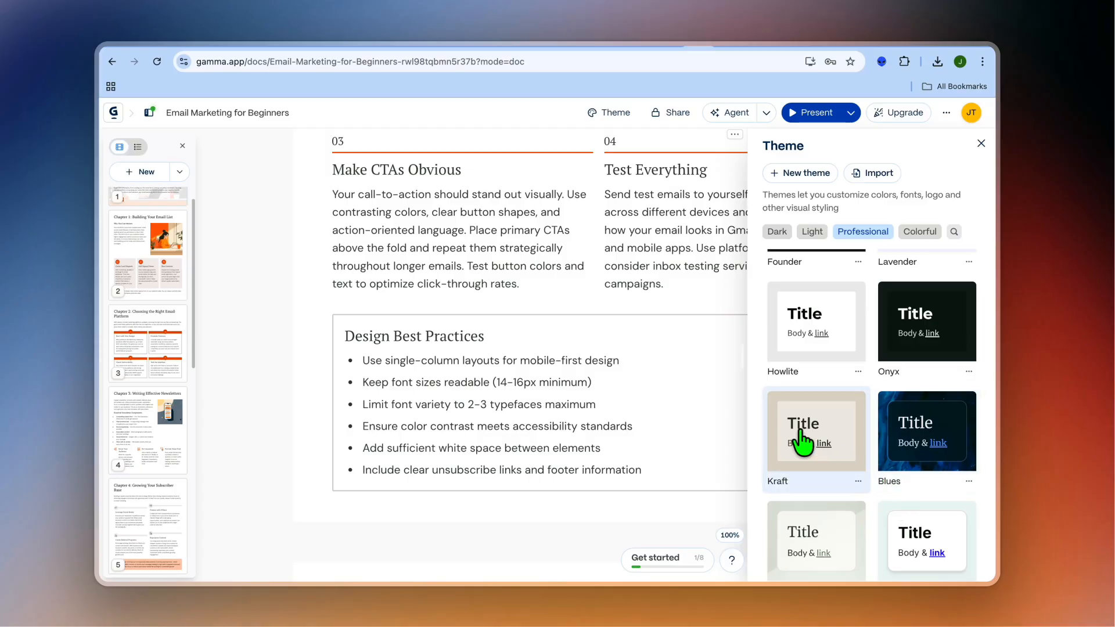
pyautogui.click(895, 447)
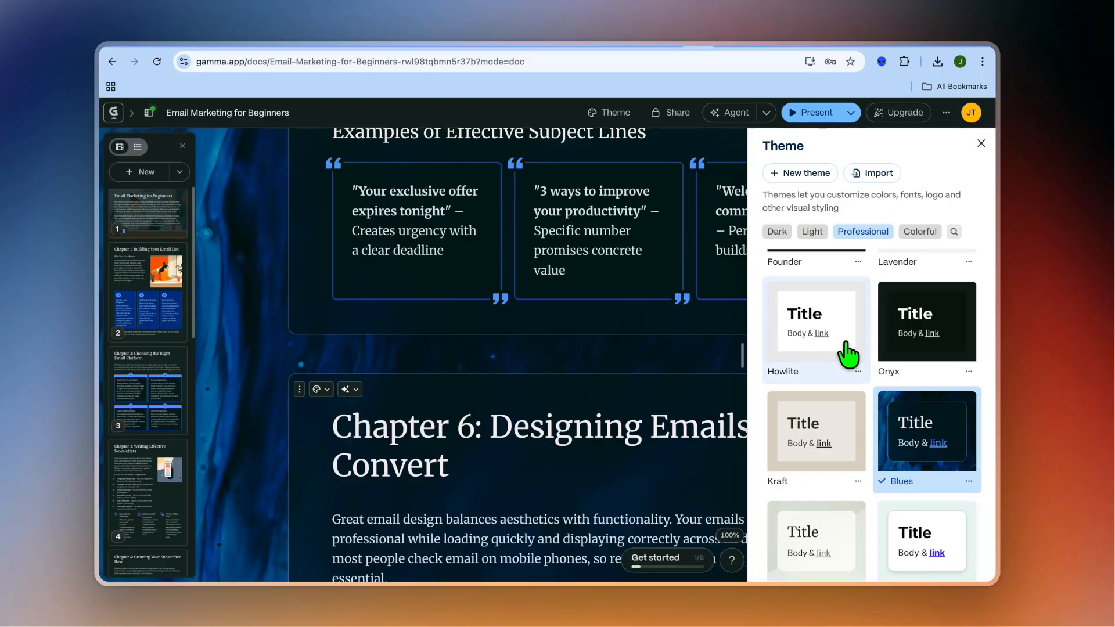
pyautogui.click(822, 442)
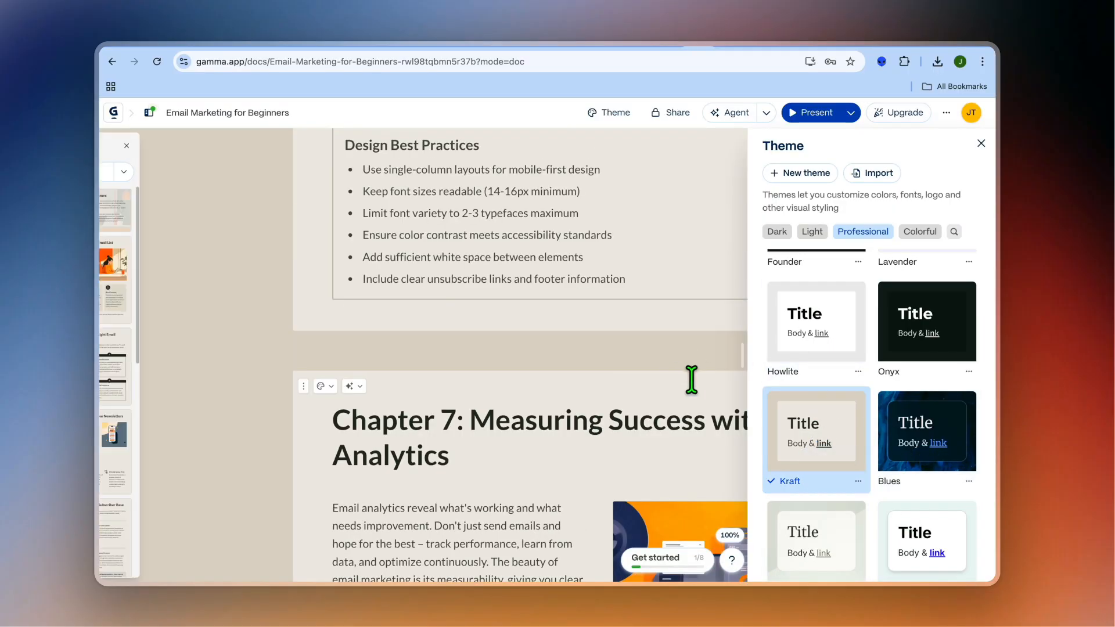
pyautogui.click(980, 144)
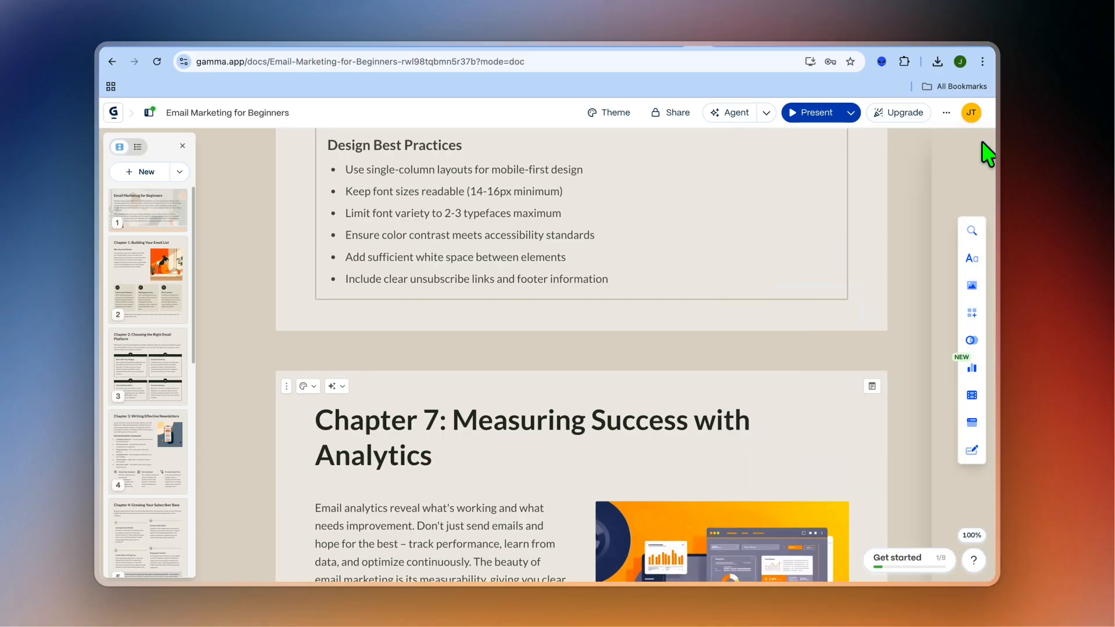
# Export all cards of the ebook as a PDF.
pyautogui.click(675, 115)
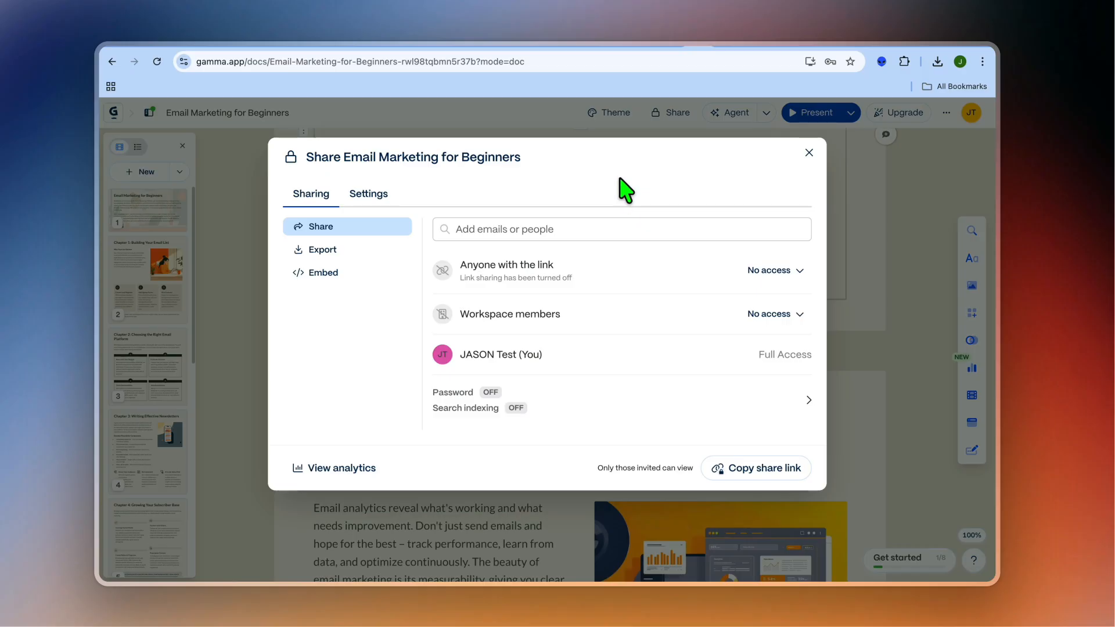
pyautogui.click(328, 252)
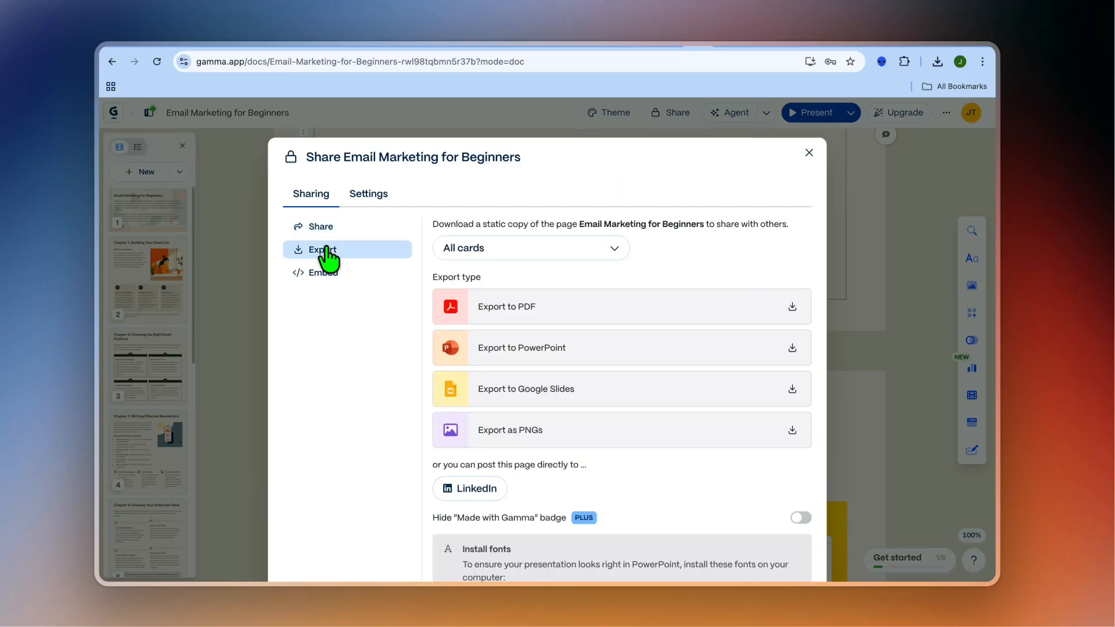
pyautogui.click(571, 301)
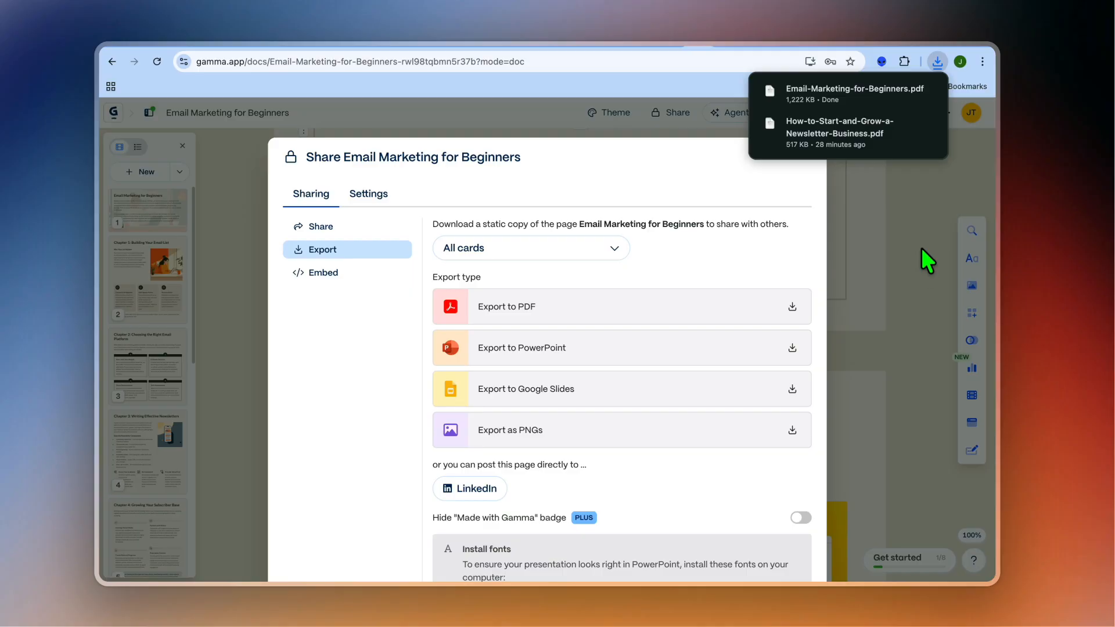
# Switch to the Beacons pricing page and compare the monthly Free, Creator, Creator Plus and Creator Max plans.
pyautogui.click(869, 34)
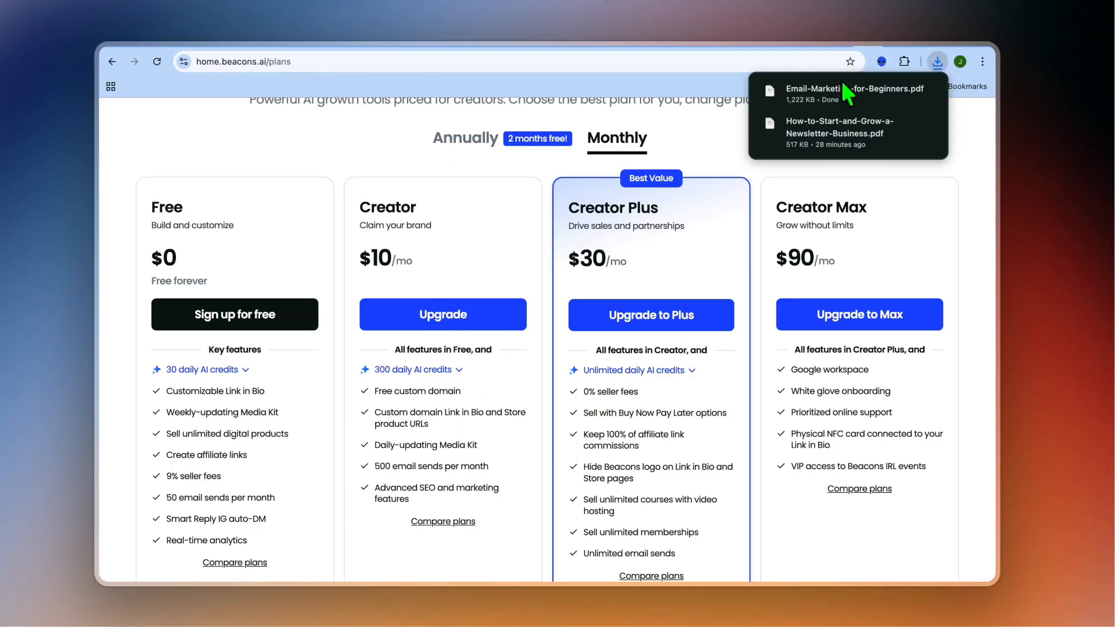
pyautogui.scroll(3, 656, 263)
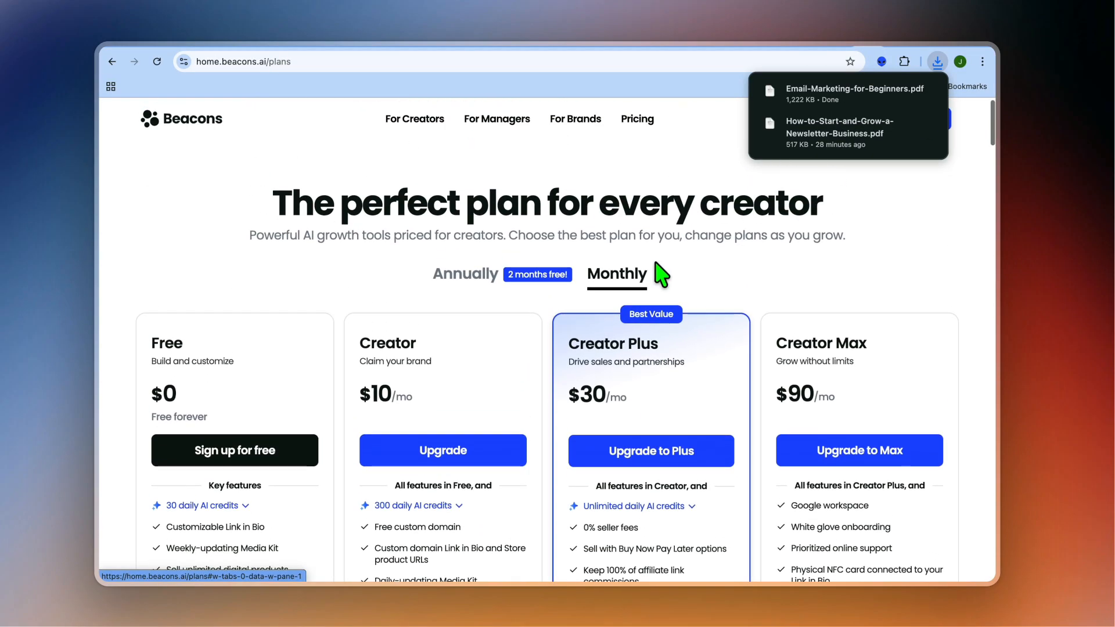
pyautogui.scroll(-3, 510, 304)
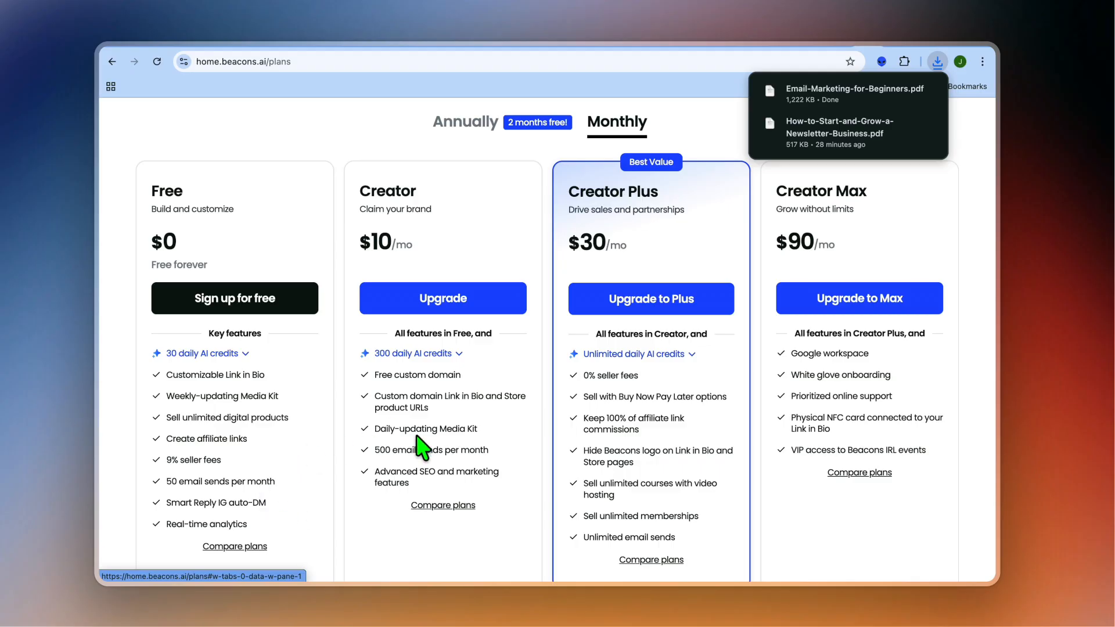
pyautogui.scroll(3, 568, 186)
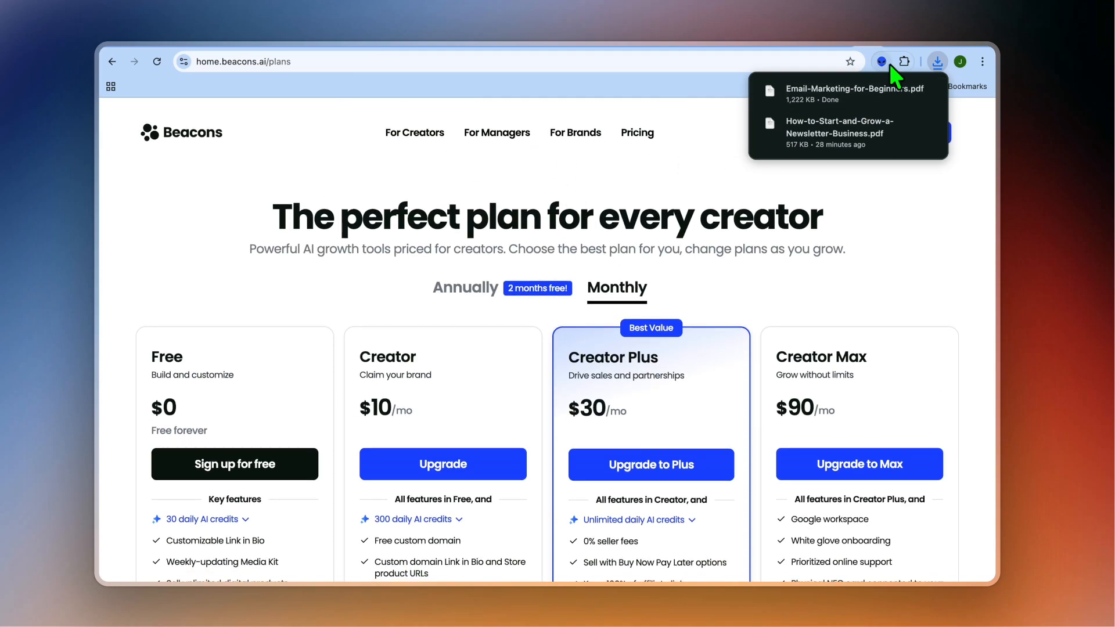
# Switch to the Beacons store's Digital Products page and create a new product of the digital product type.
pyautogui.click(892, 46)
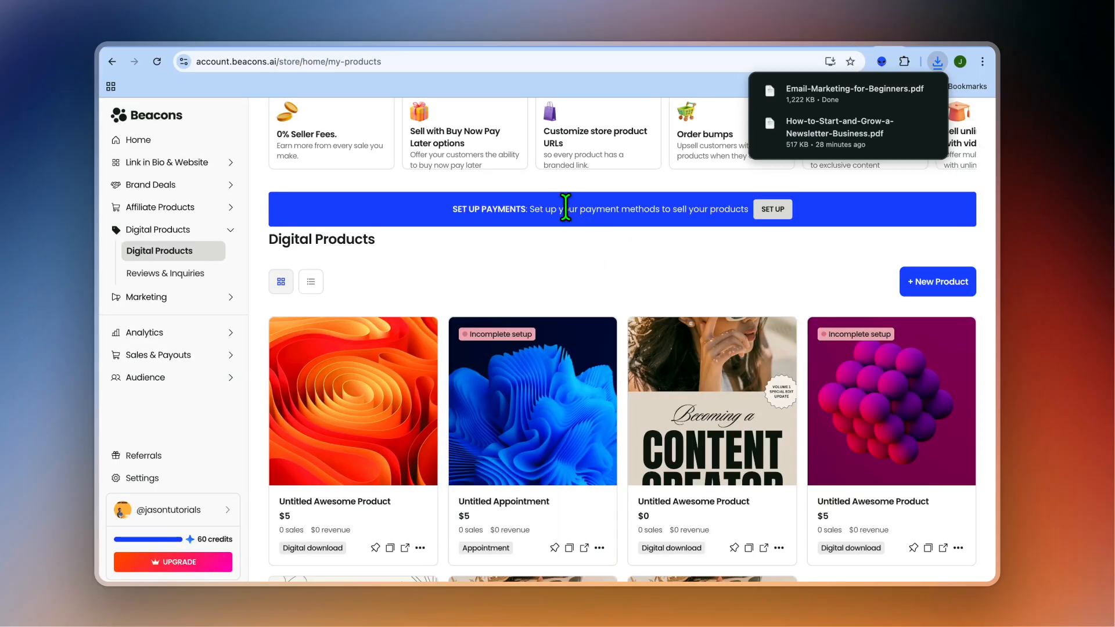
pyautogui.scroll(2, 566, 207)
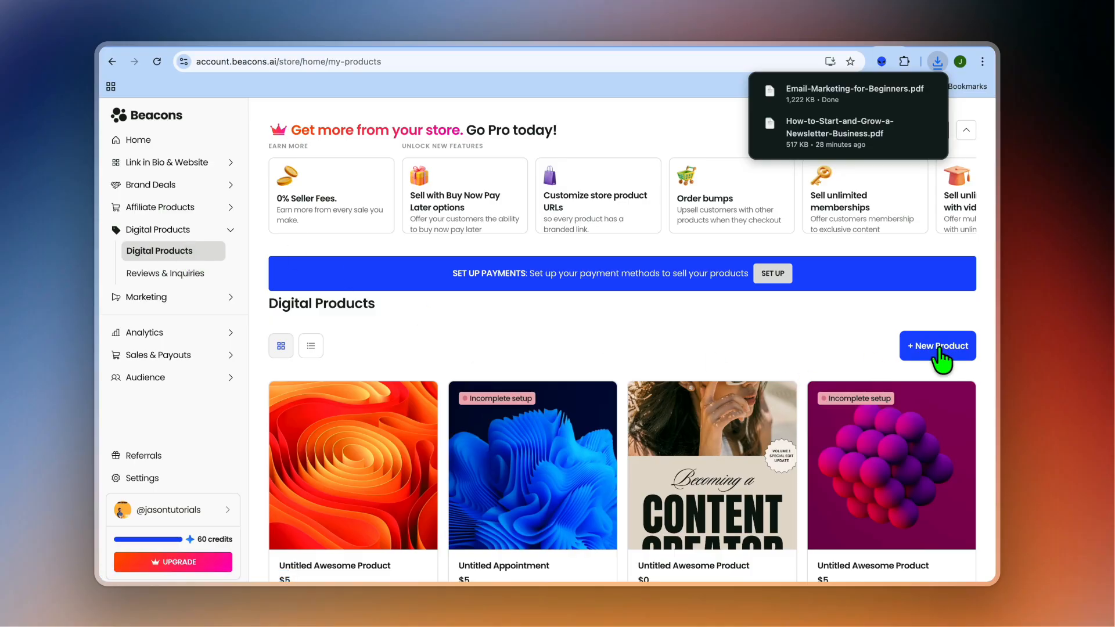
pyautogui.click(944, 352)
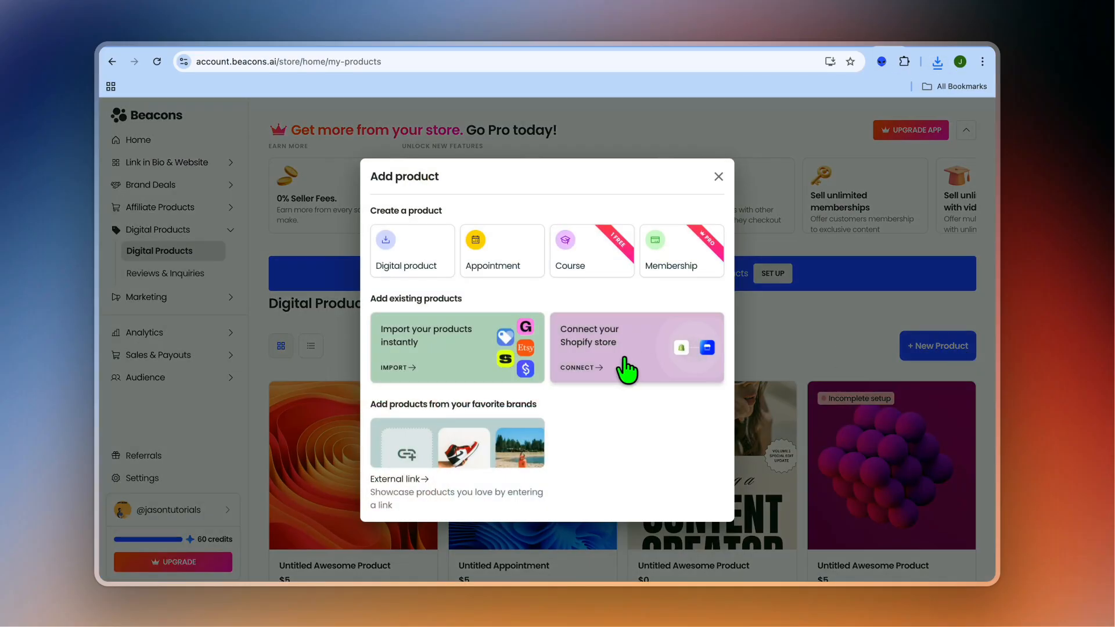
pyautogui.click(405, 252)
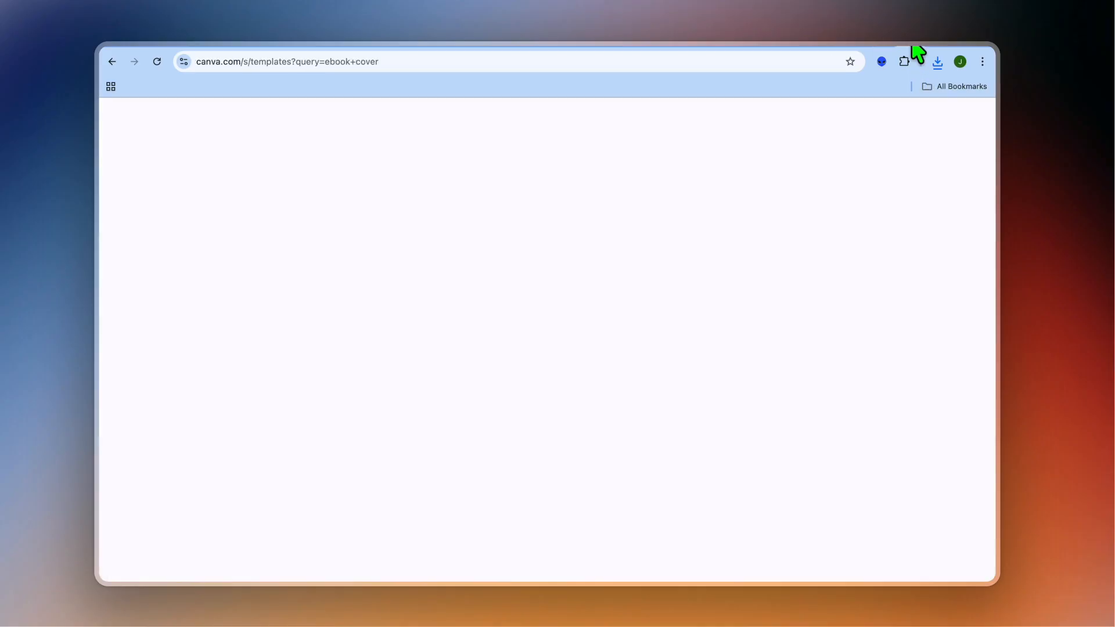
# Switch to Canva's ebook cover templates and open the Purple Modern Virtual Empire EBook Cover for customizing.
pyautogui.scroll(4, 399, 271)
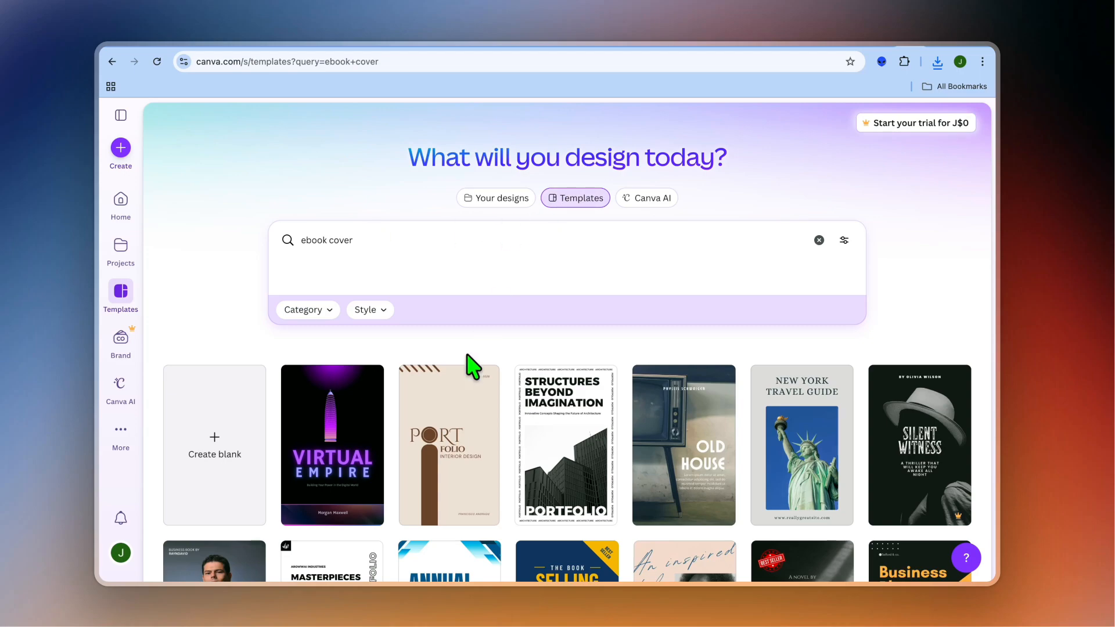
pyautogui.scroll(-2, 473, 367)
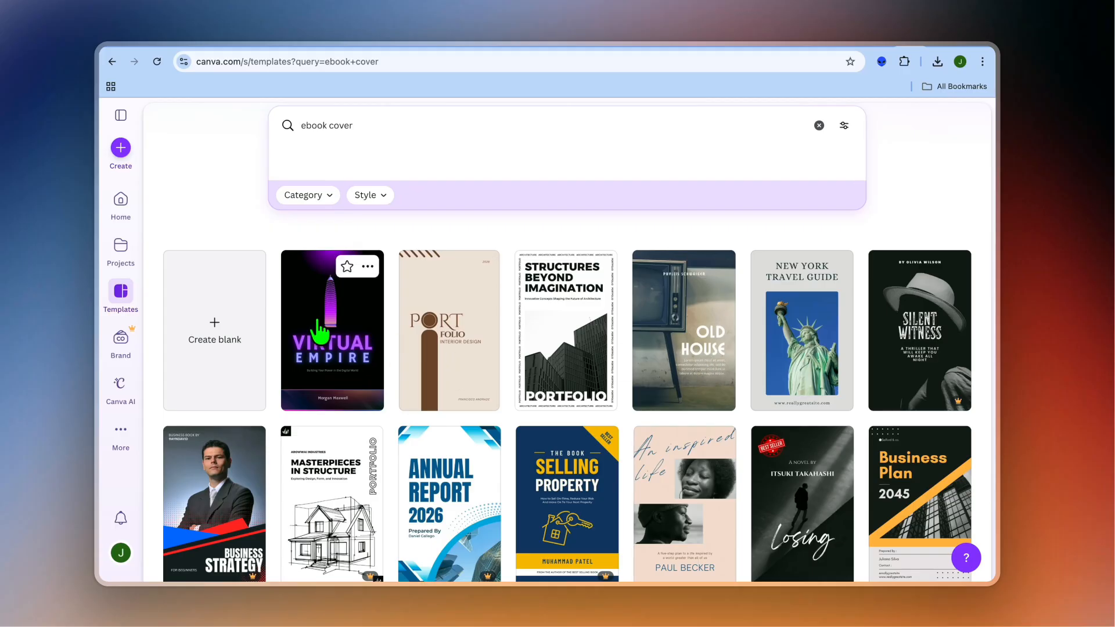
pyautogui.click(320, 336)
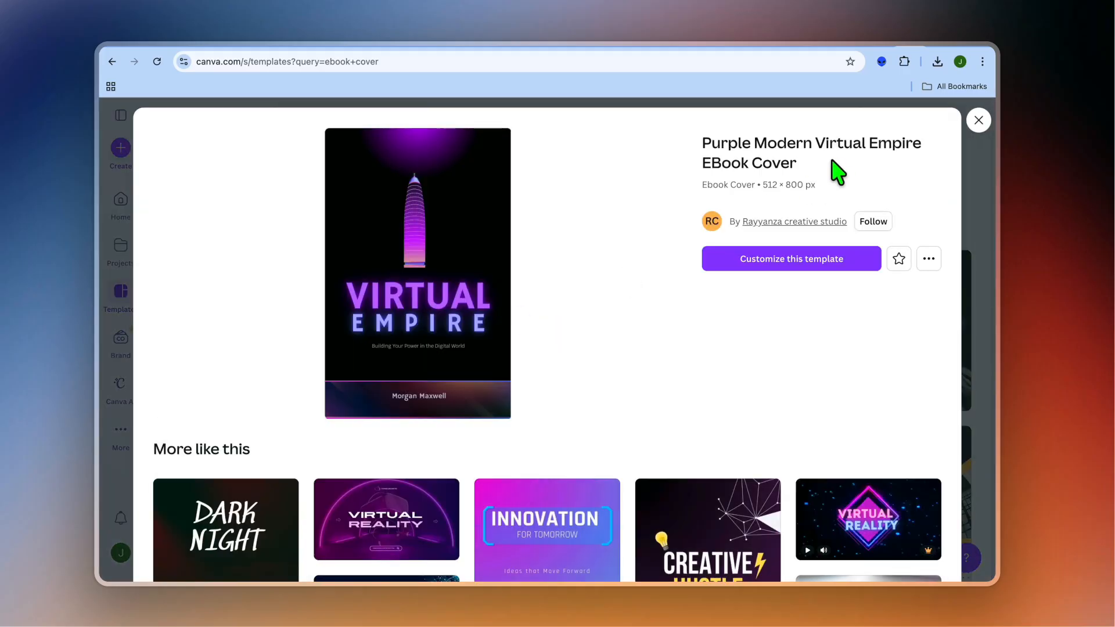
pyautogui.click(772, 266)
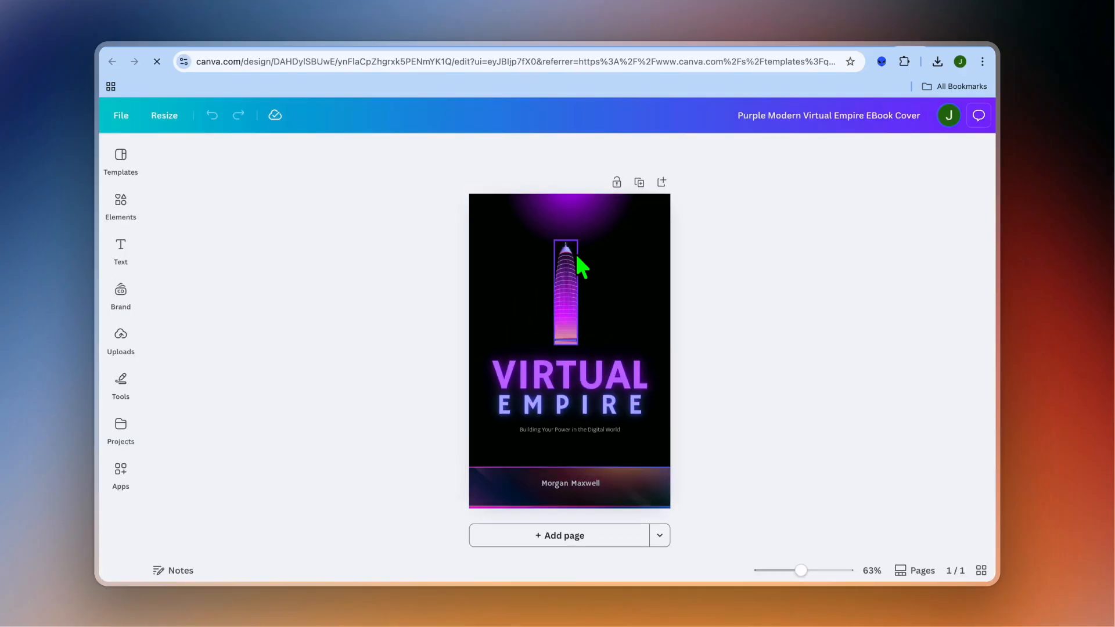
# Examine the cover's tower graphic, its VIRTUAL and EMPIRE title texts, and the available design elements.
pyautogui.click(571, 268)
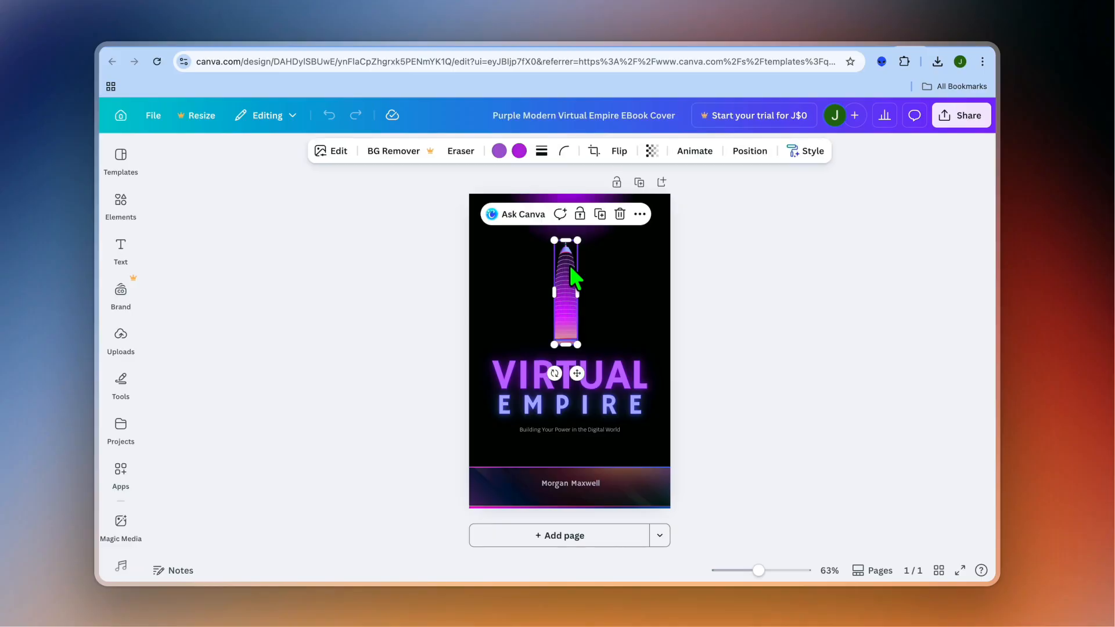
pyautogui.click(606, 378)
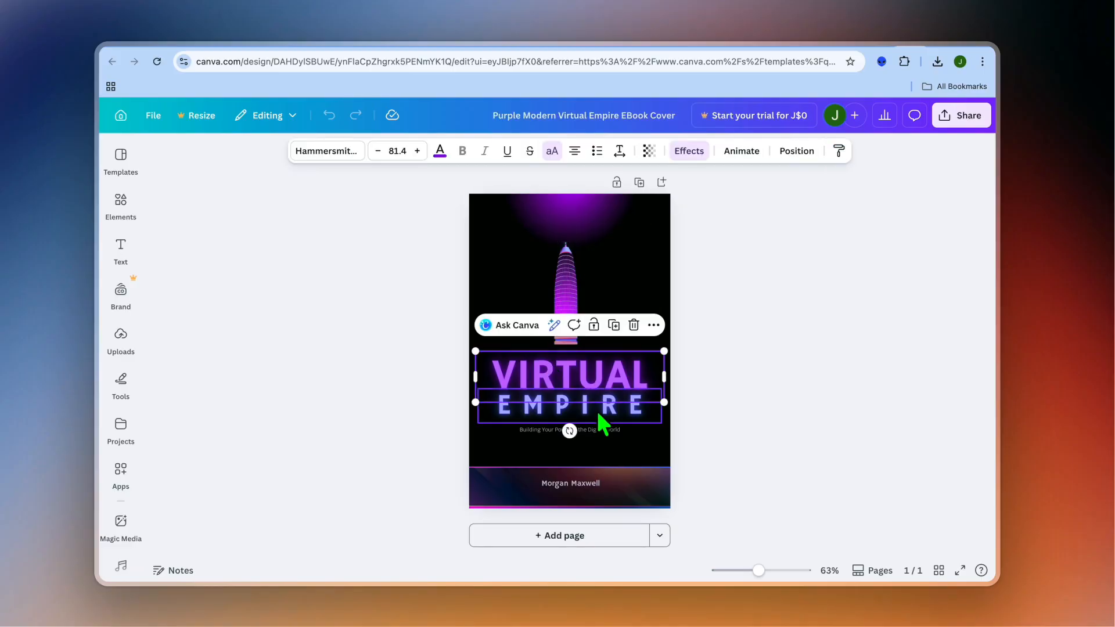
pyautogui.click(599, 413)
pyautogui.click(113, 158)
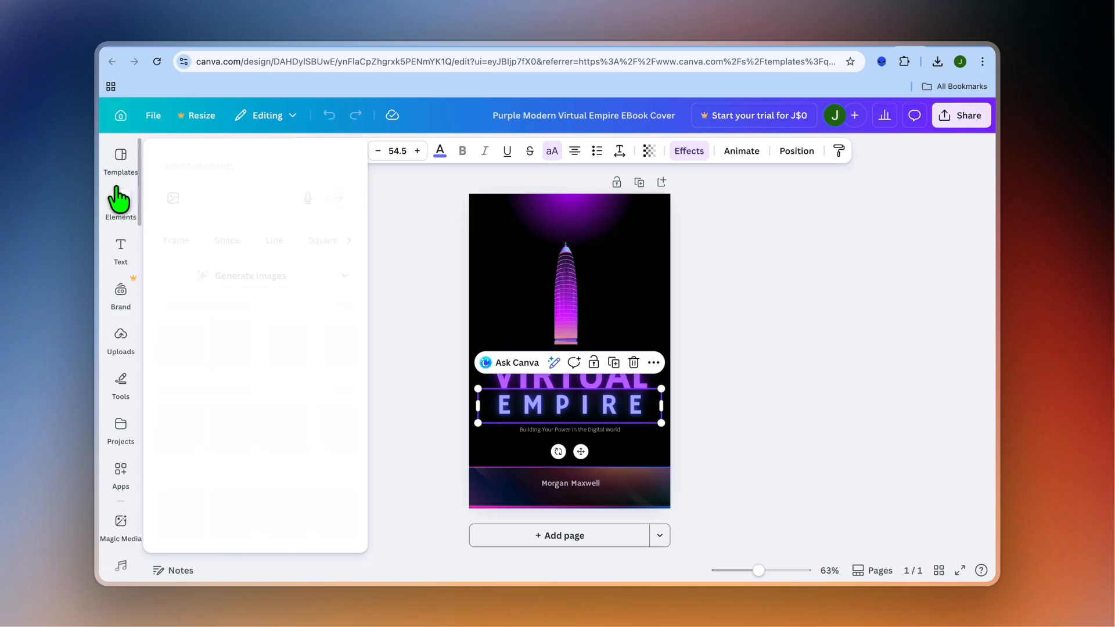
pyautogui.click(116, 163)
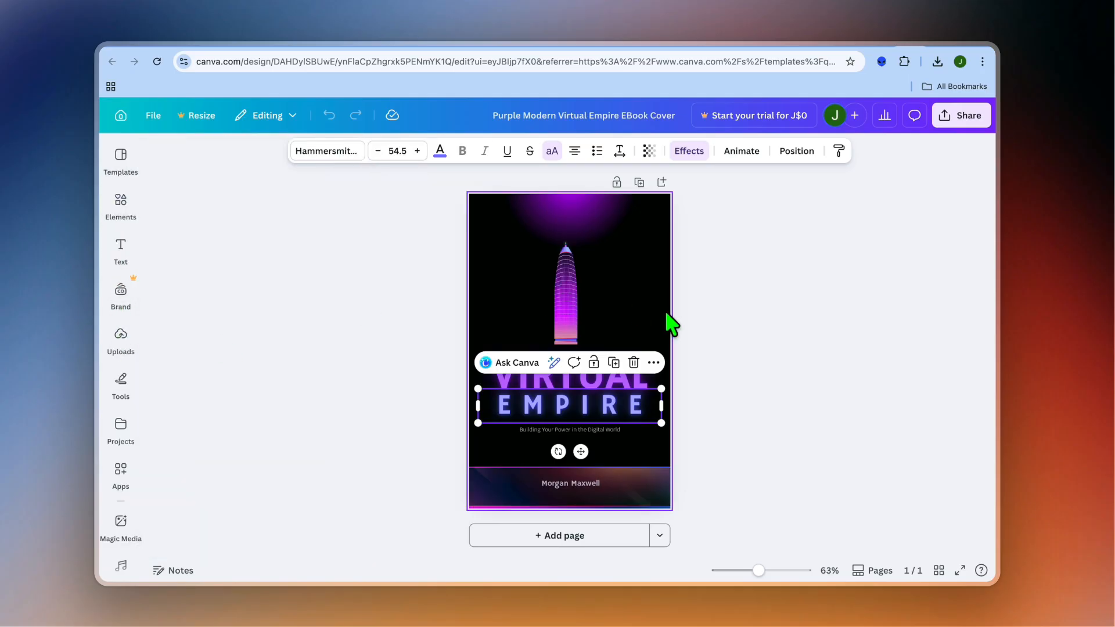
# Download the ebook cover as a PNG at size 1.
pyautogui.click(957, 119)
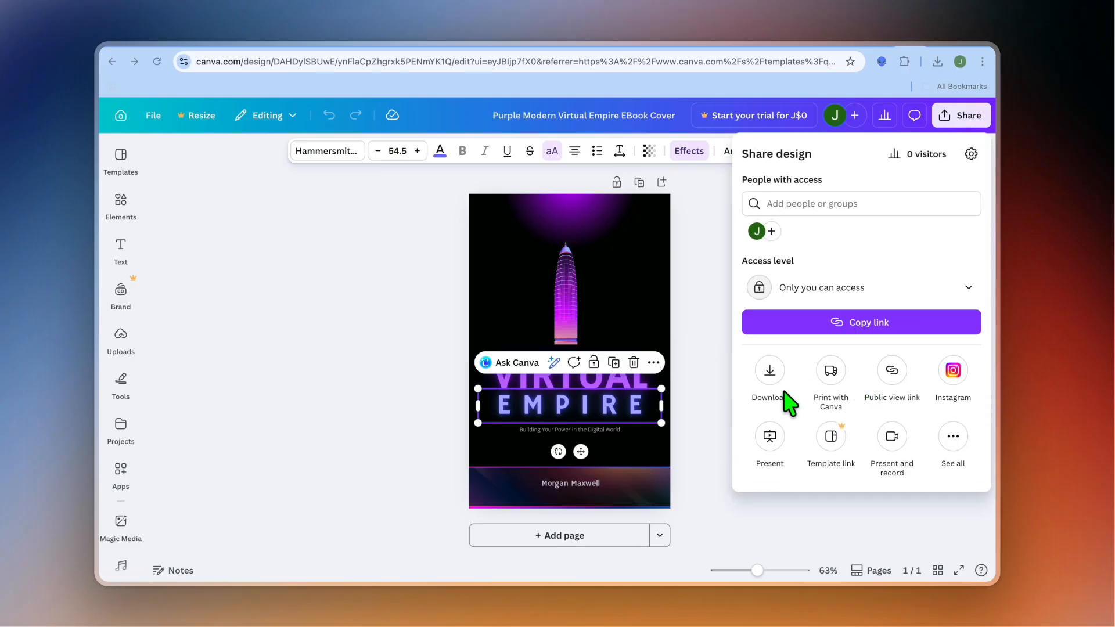
pyautogui.click(770, 375)
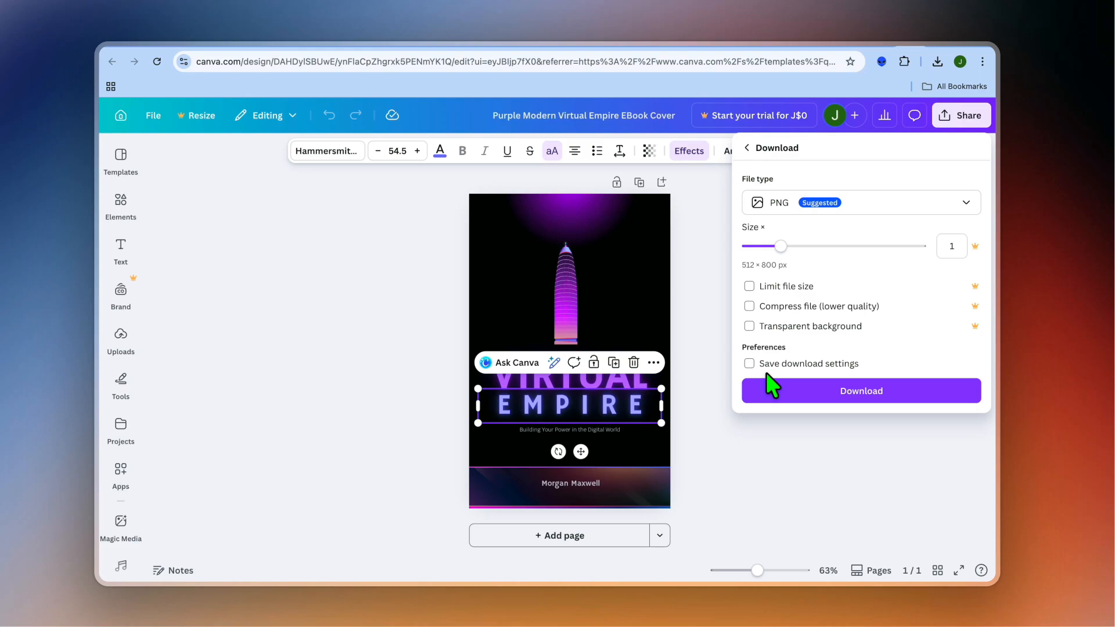
pyautogui.click(837, 393)
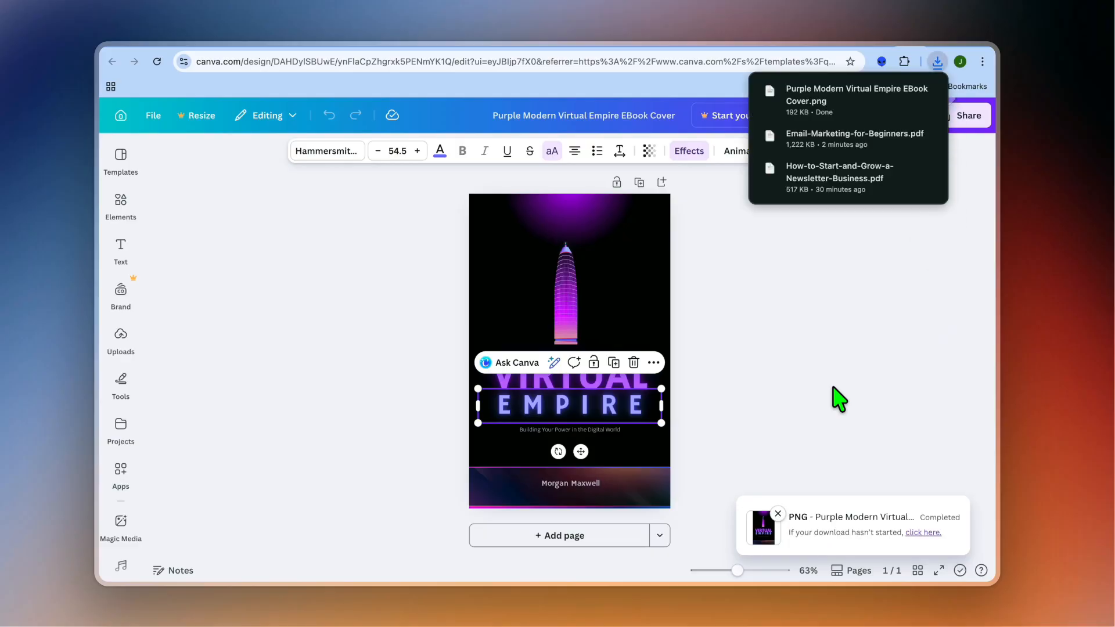
# Switch to the Beacons product page and add the downloaded Purple Modern Virtual Empire EBook Cover PNG as a product image with a 1:1 crop.
pyautogui.click(870, 43)
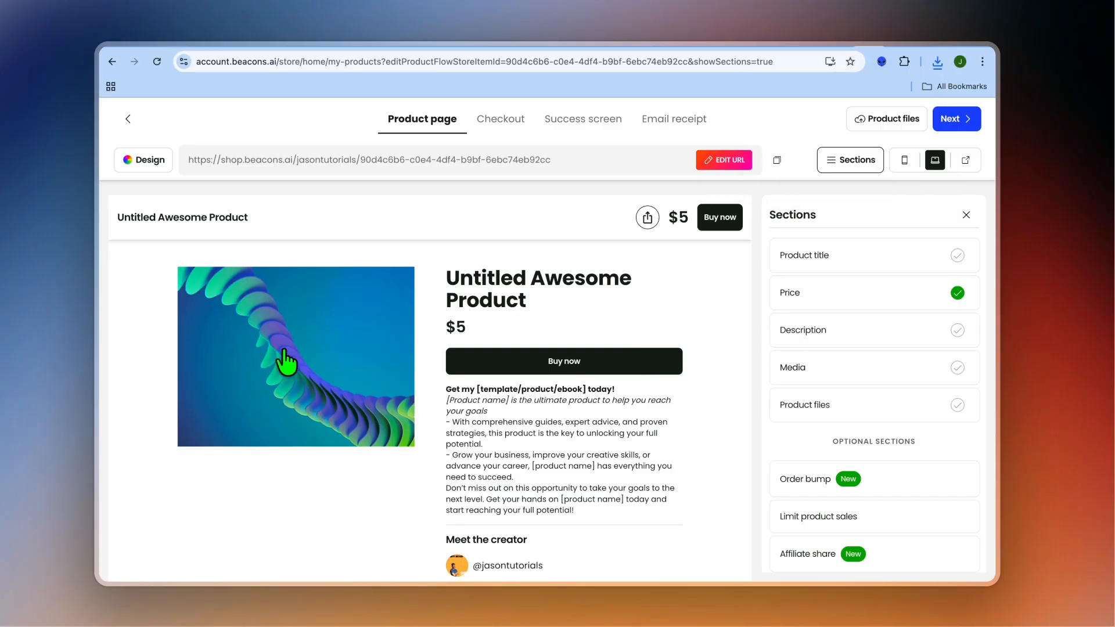
pyautogui.click(297, 423)
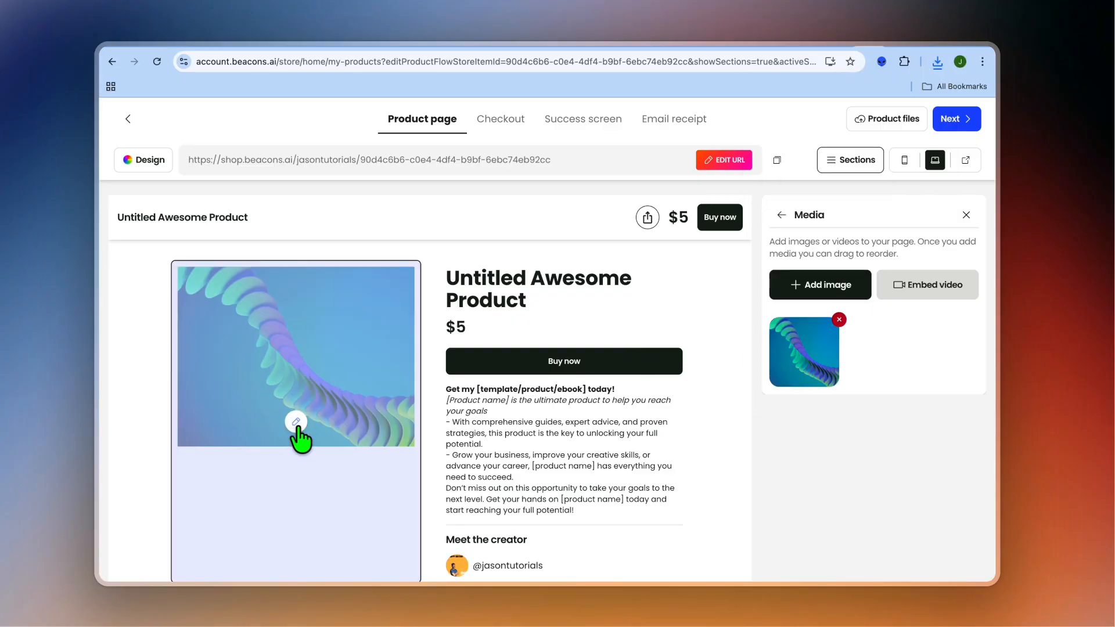
pyautogui.click(831, 287)
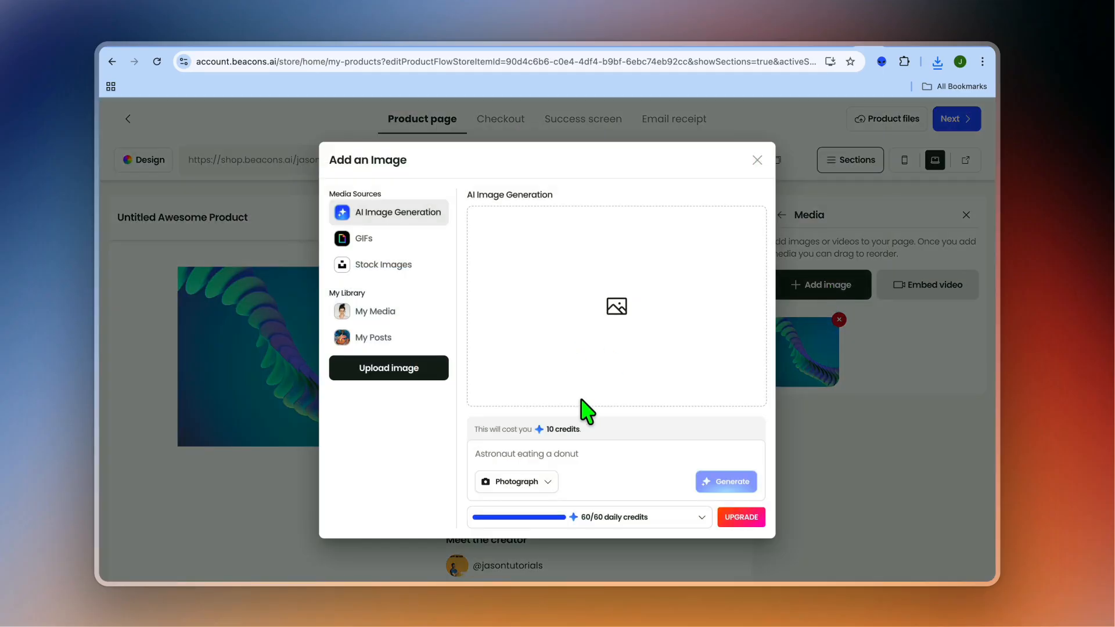
pyautogui.click(367, 314)
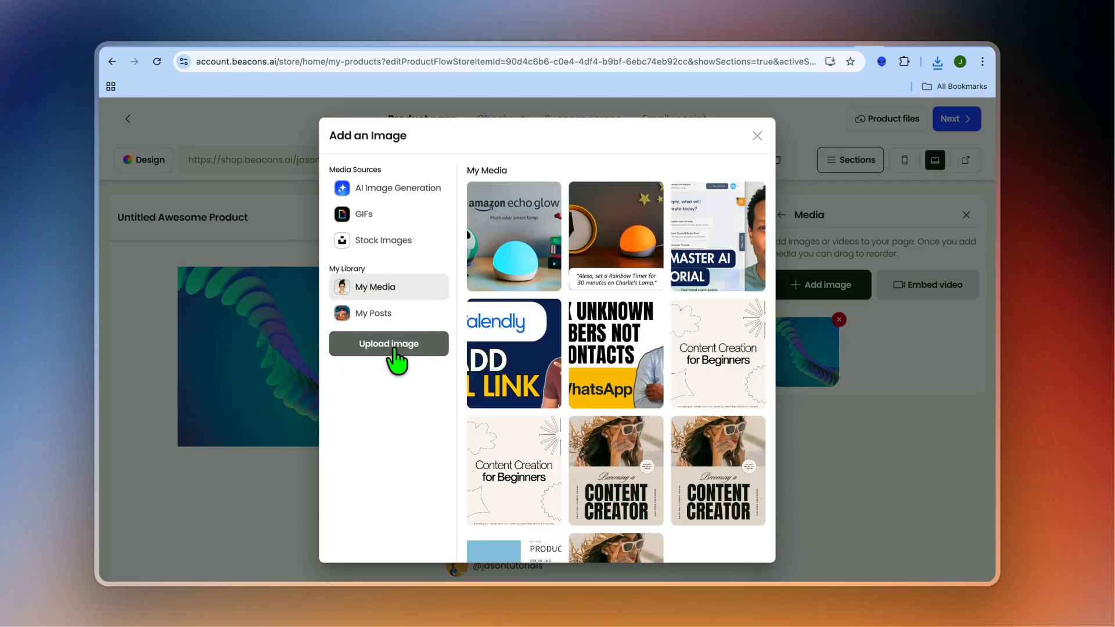
pyautogui.click(390, 344)
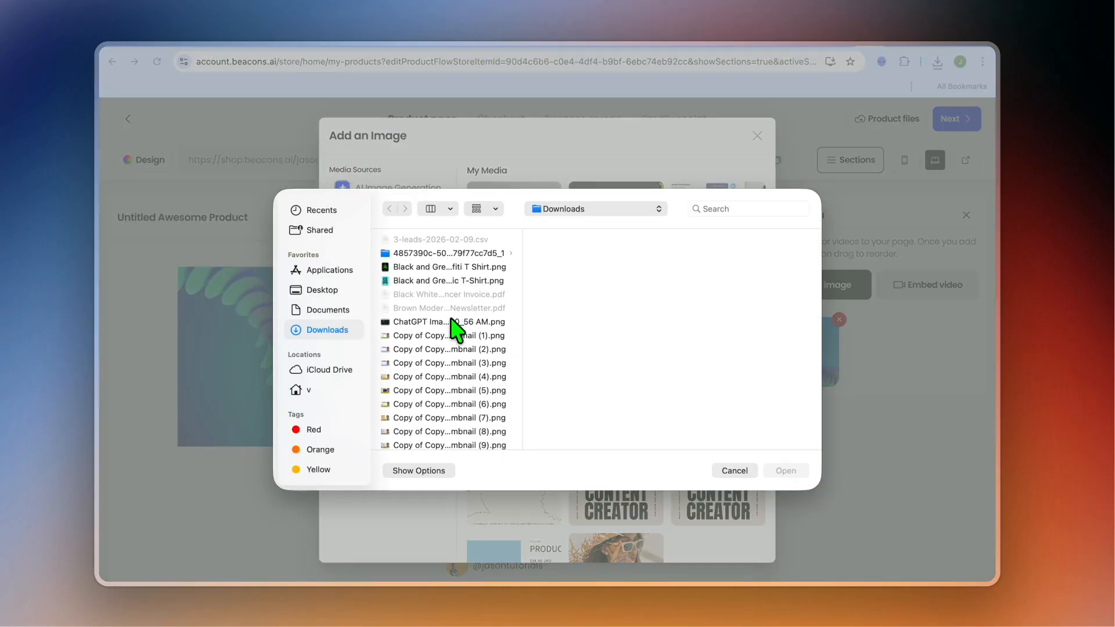
pyautogui.scroll(-5, 455, 415)
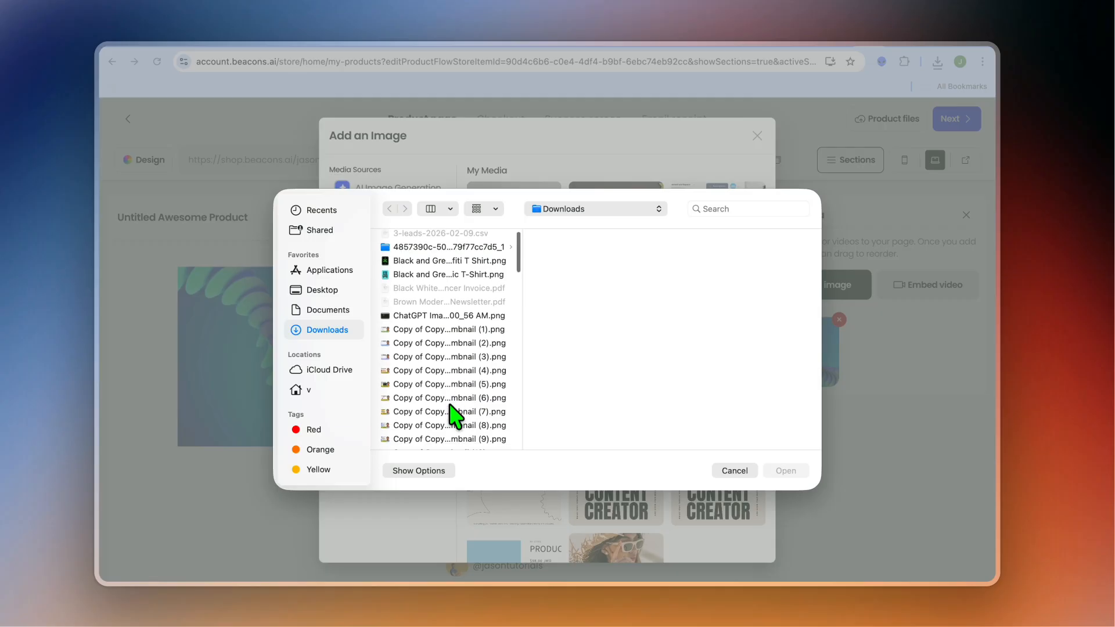
pyautogui.scroll(-12, 455, 415)
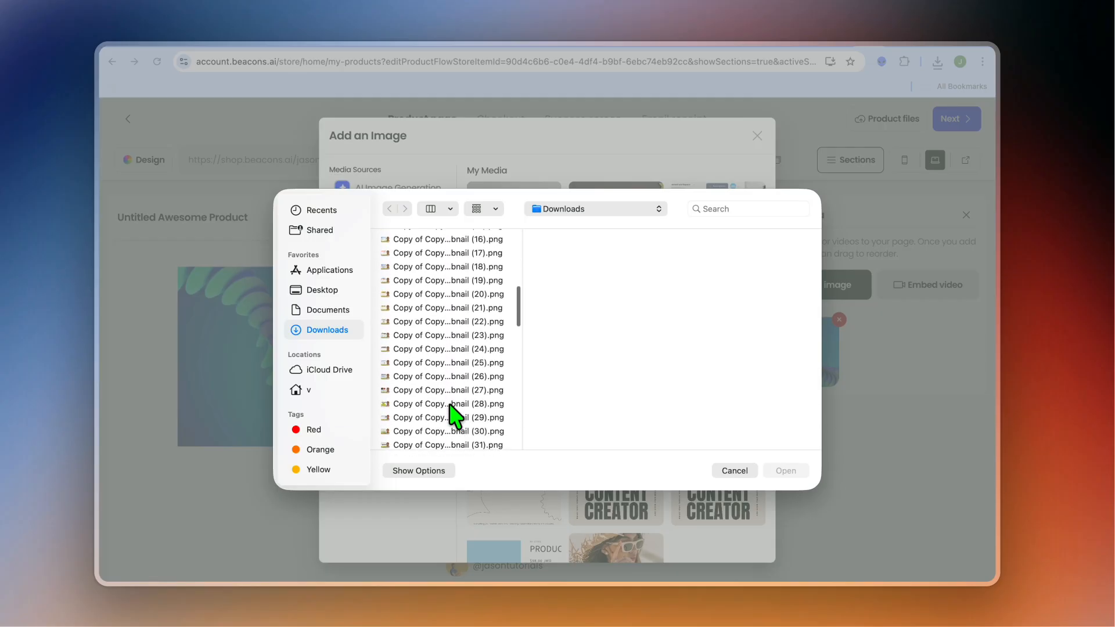
pyautogui.scroll(3, 456, 416)
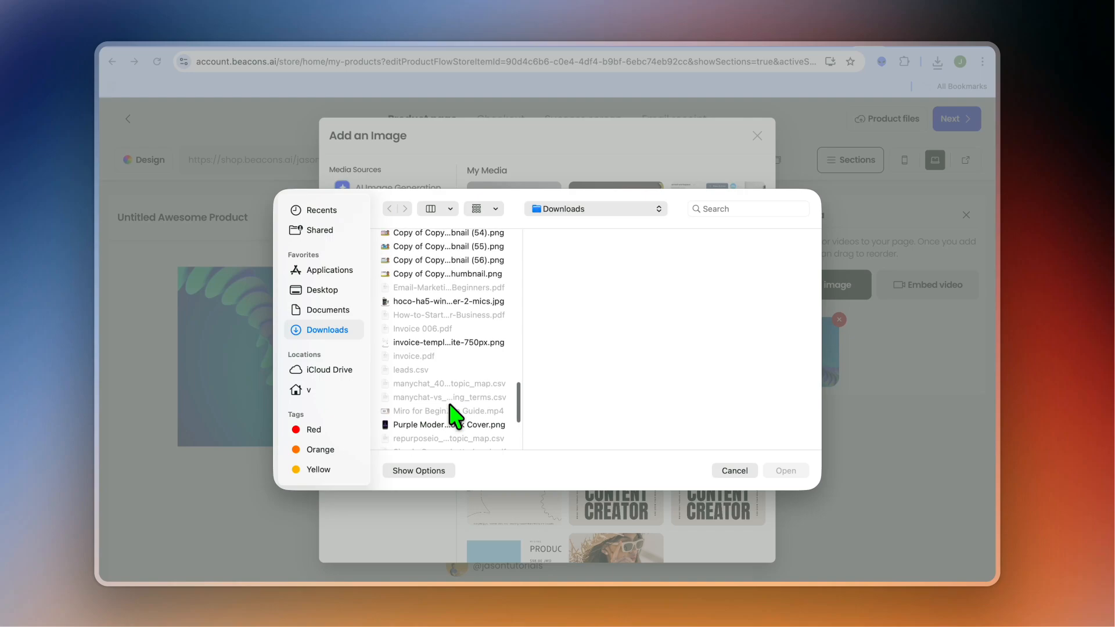
pyautogui.click(450, 426)
pyautogui.click(786, 470)
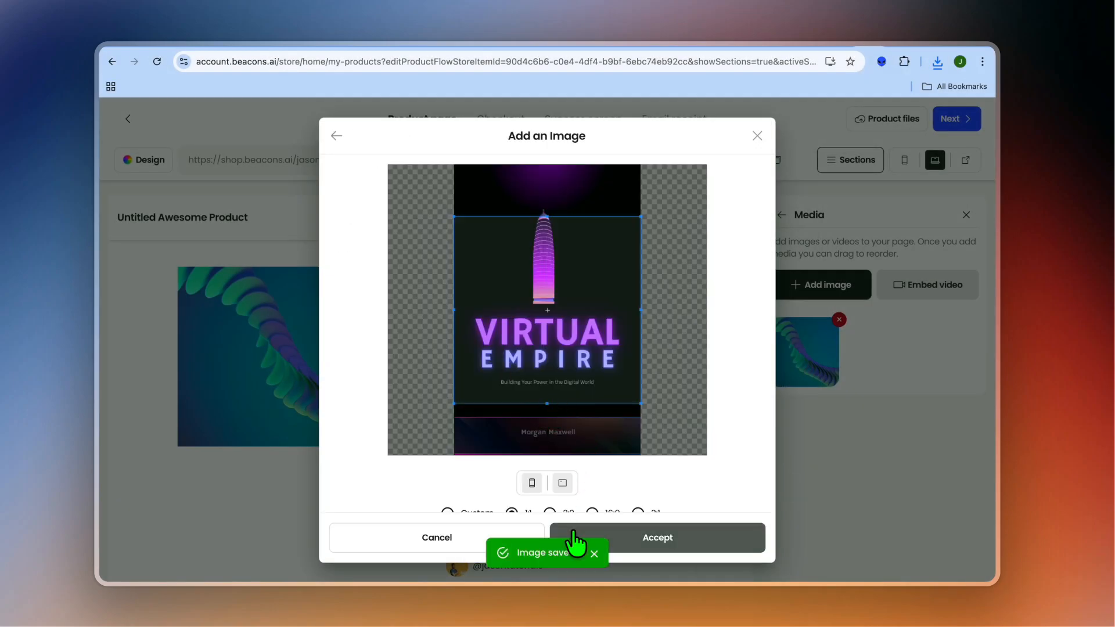
pyautogui.click(634, 537)
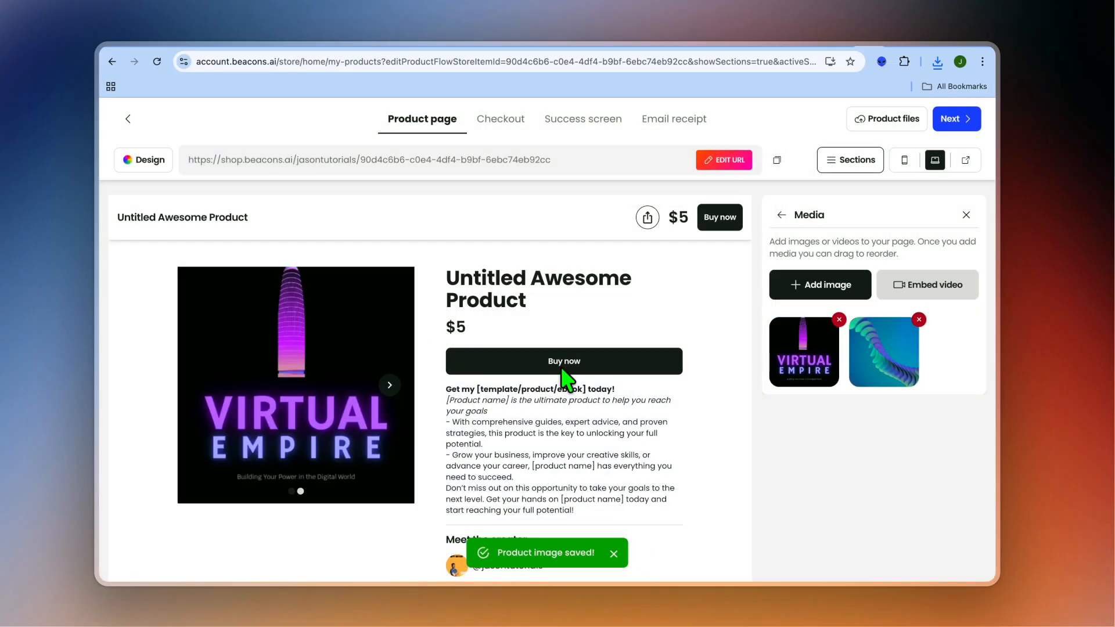
pyautogui.click(967, 215)
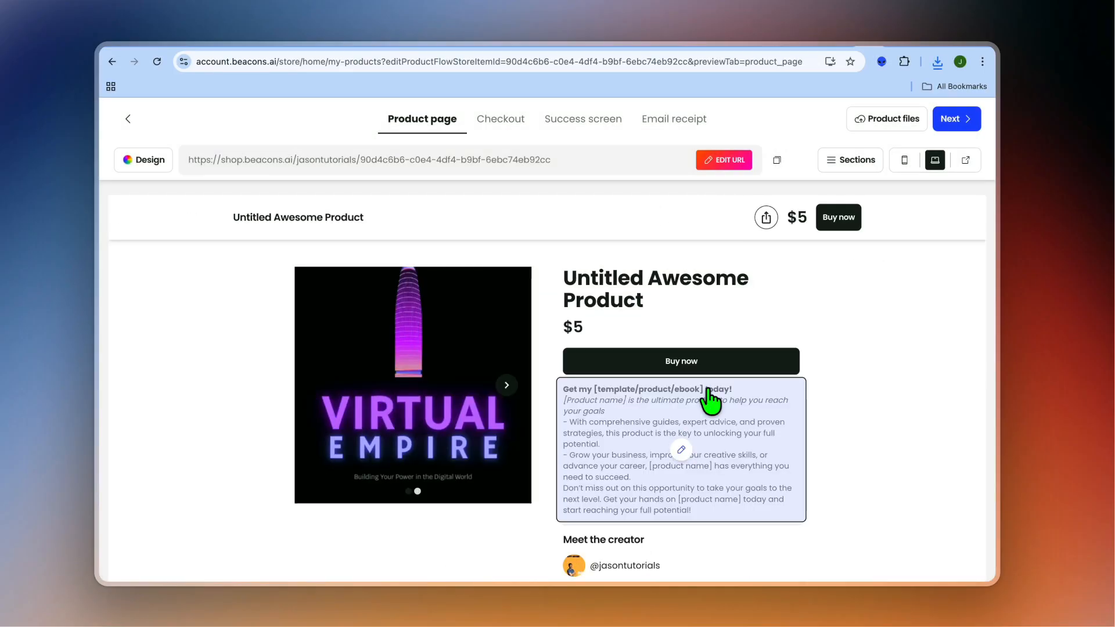
# Upload How-to-Start-and-Grow-a-Newsletter-Business.pdf from Downloads as the product file.
pyautogui.click(882, 120)
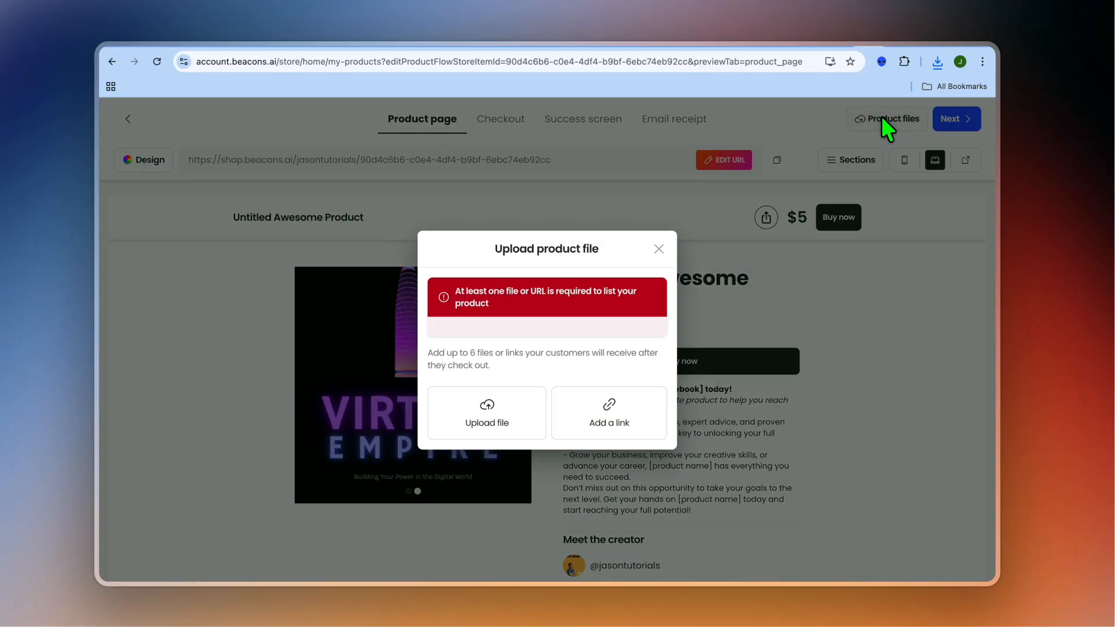
pyautogui.click(488, 414)
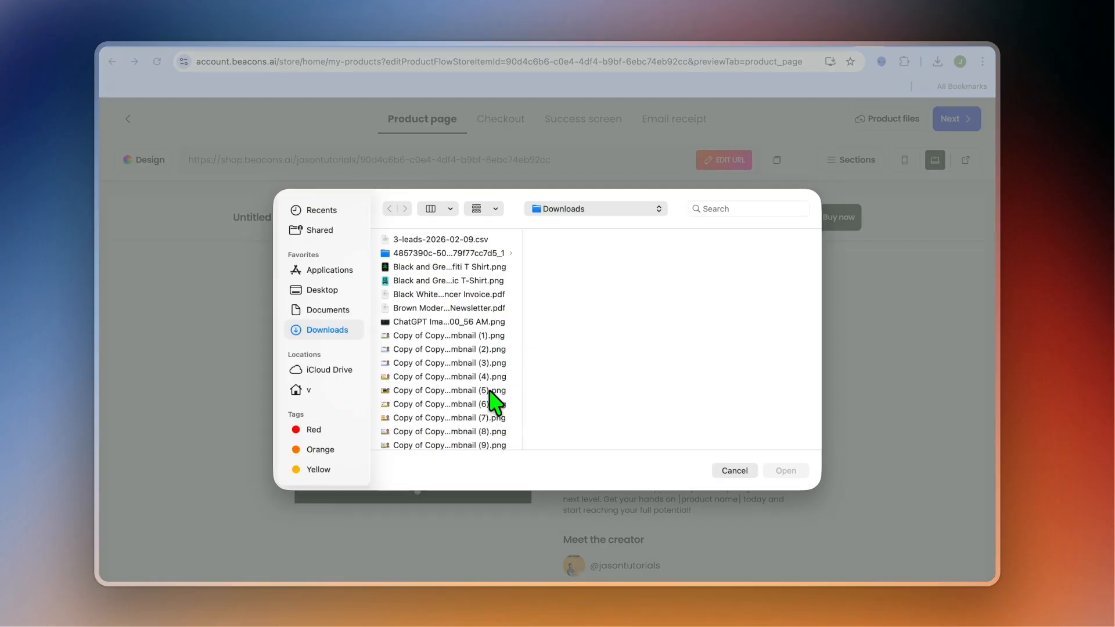
pyautogui.click(479, 297)
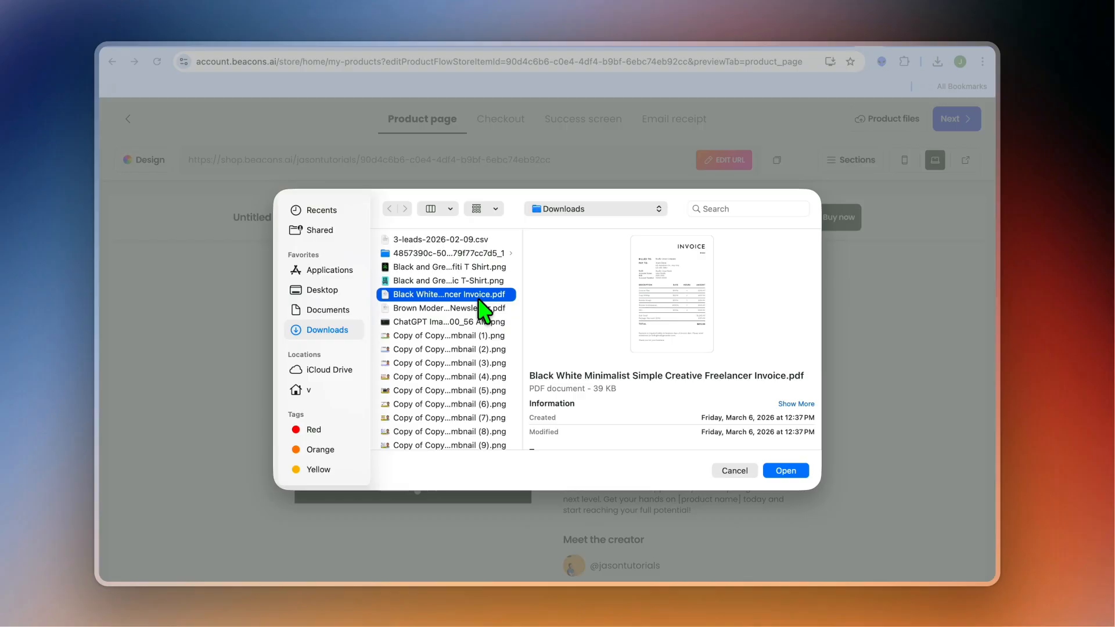
pyautogui.scroll(-10, 465, 331)
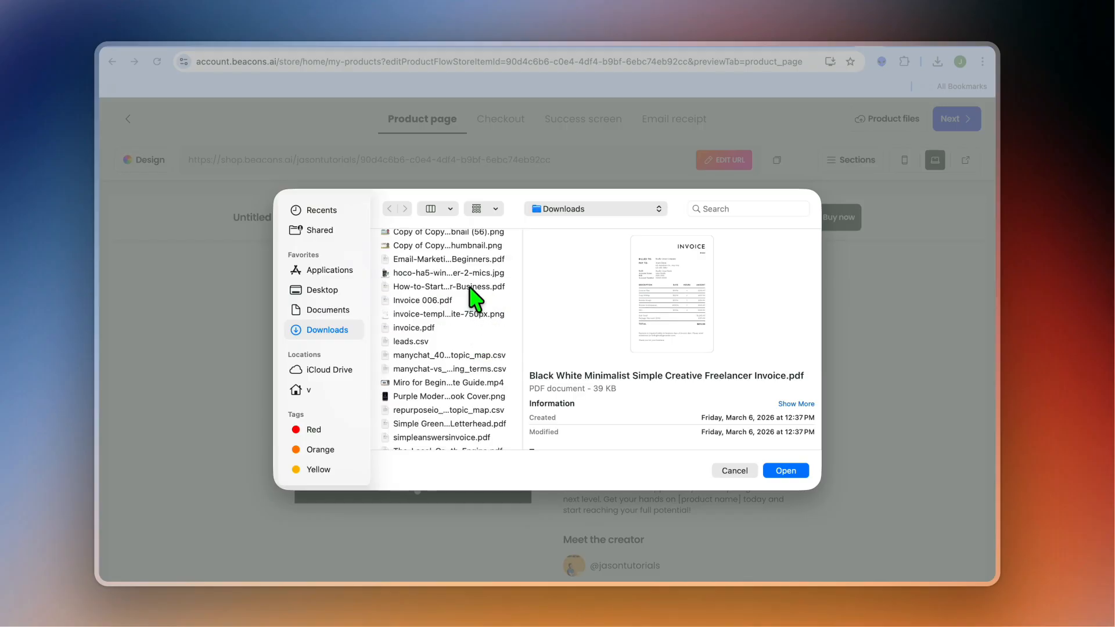
pyautogui.click(471, 289)
pyautogui.click(795, 471)
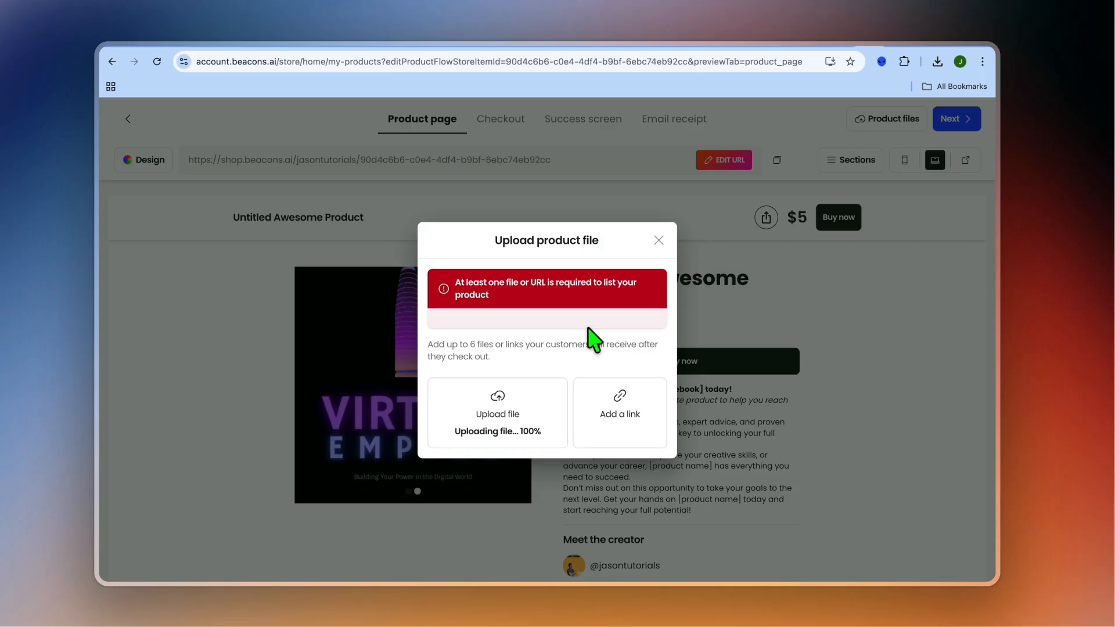
pyautogui.click(659, 245)
# Set the product's price to $8 USD and proceed to the product listing options.
pyautogui.click(797, 218)
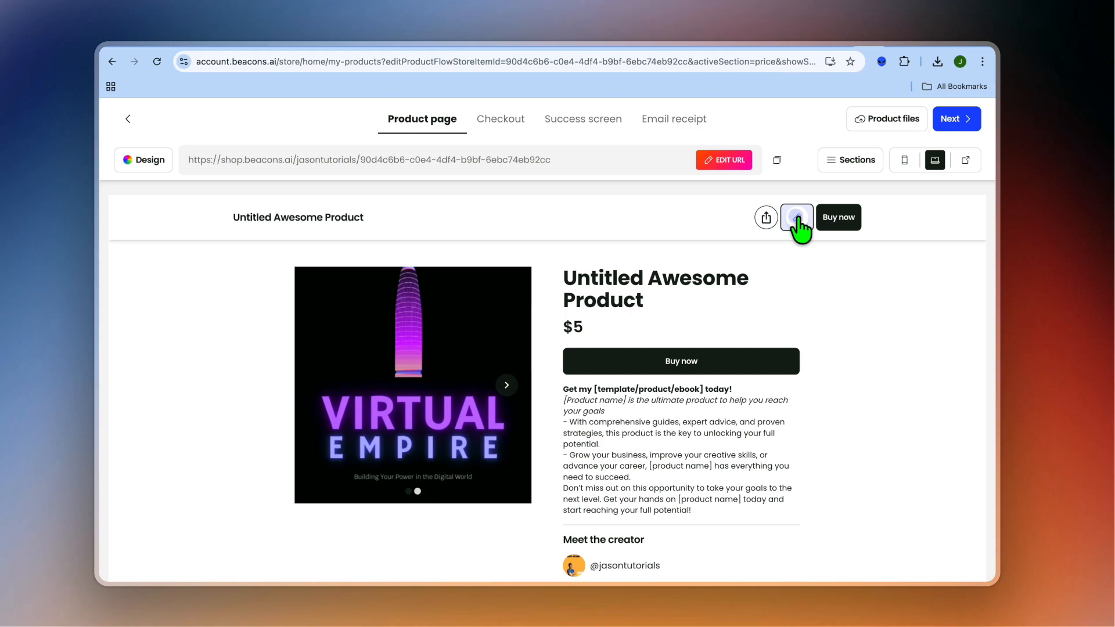
pyautogui.click(795, 375)
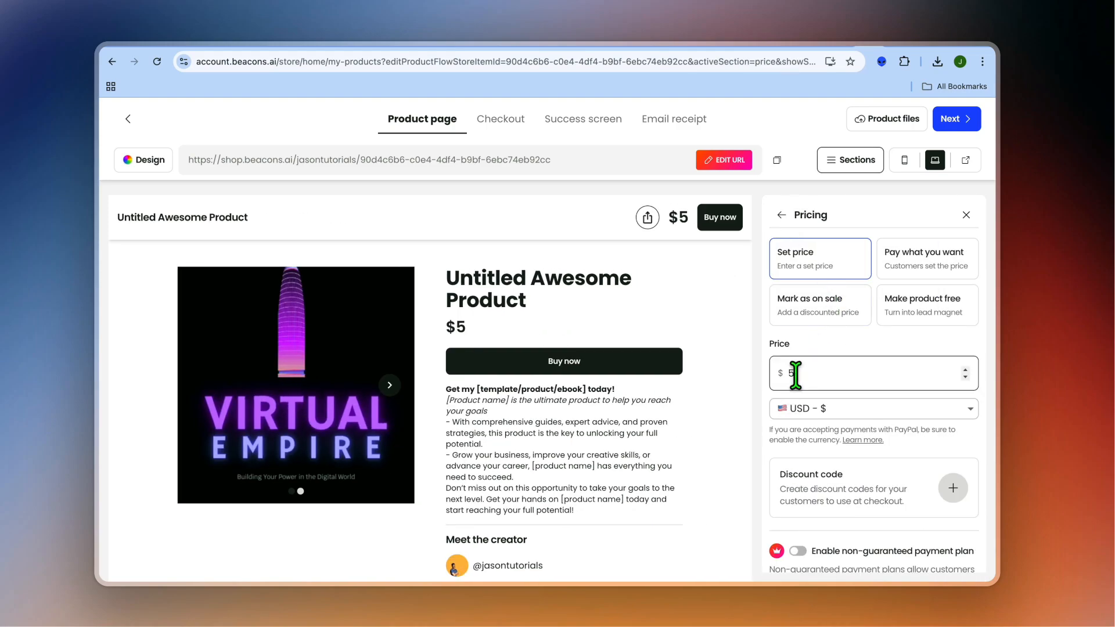
pyautogui.press('BackSpace')
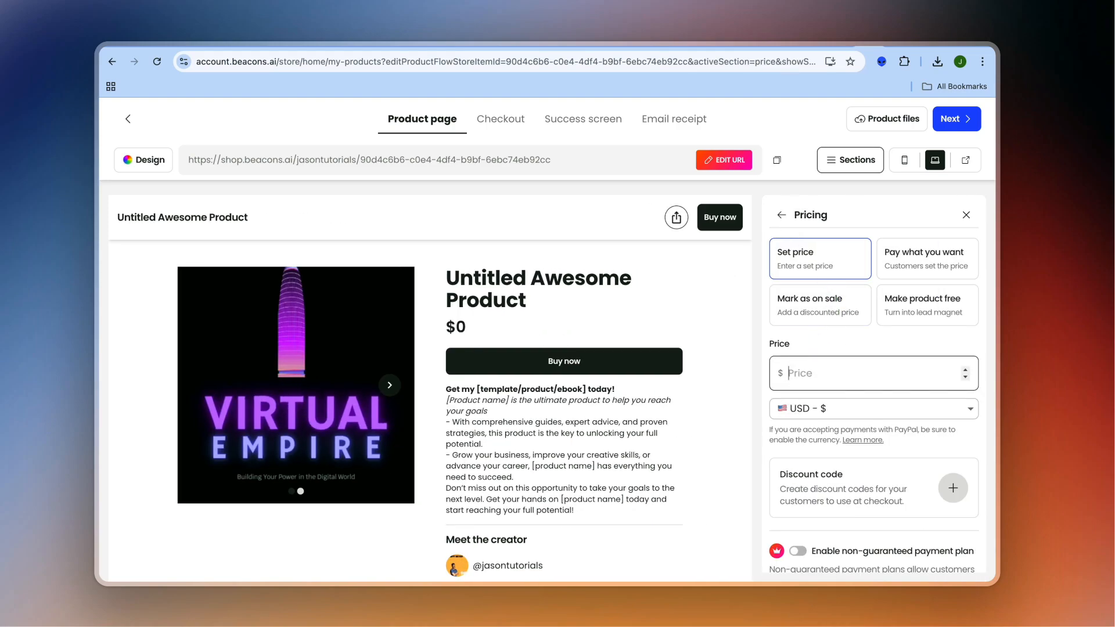
pyautogui.write('8')
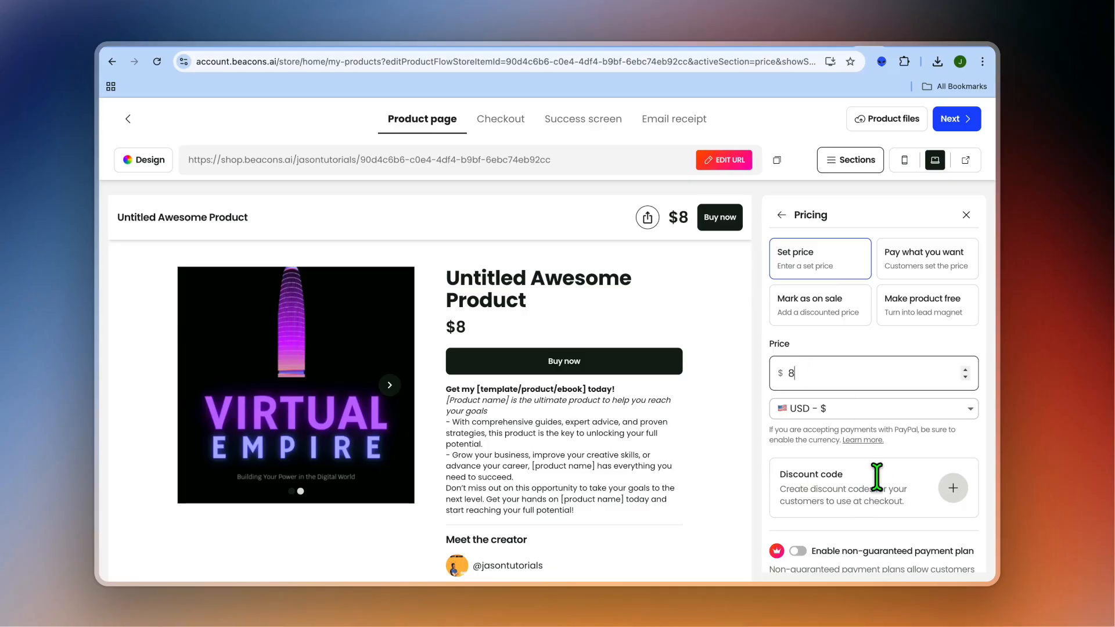
pyautogui.click(595, 321)
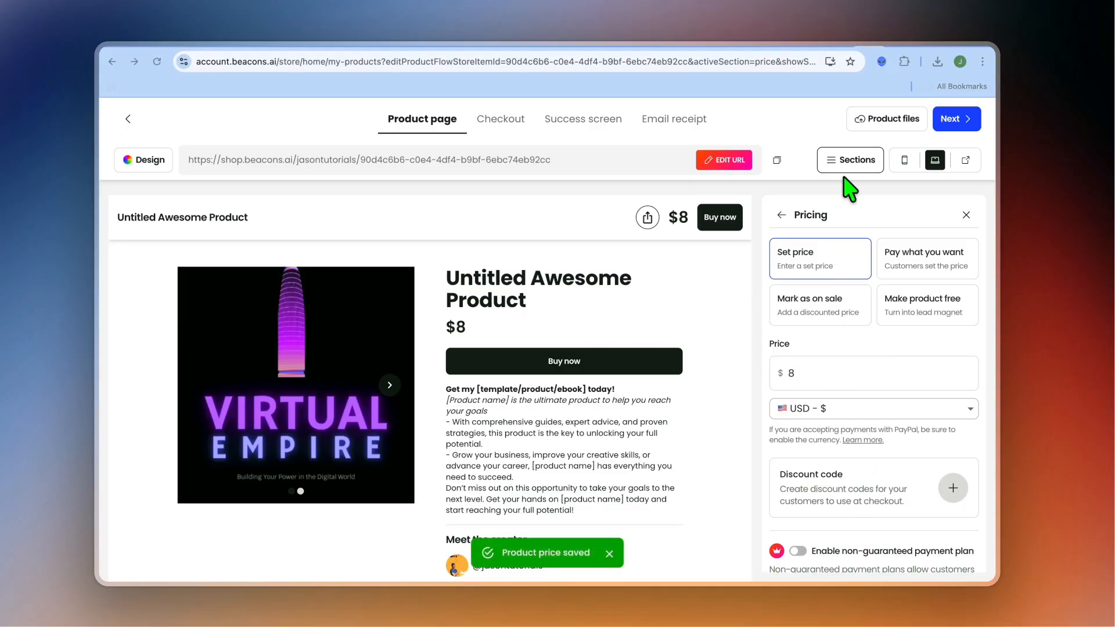
pyautogui.click(955, 118)
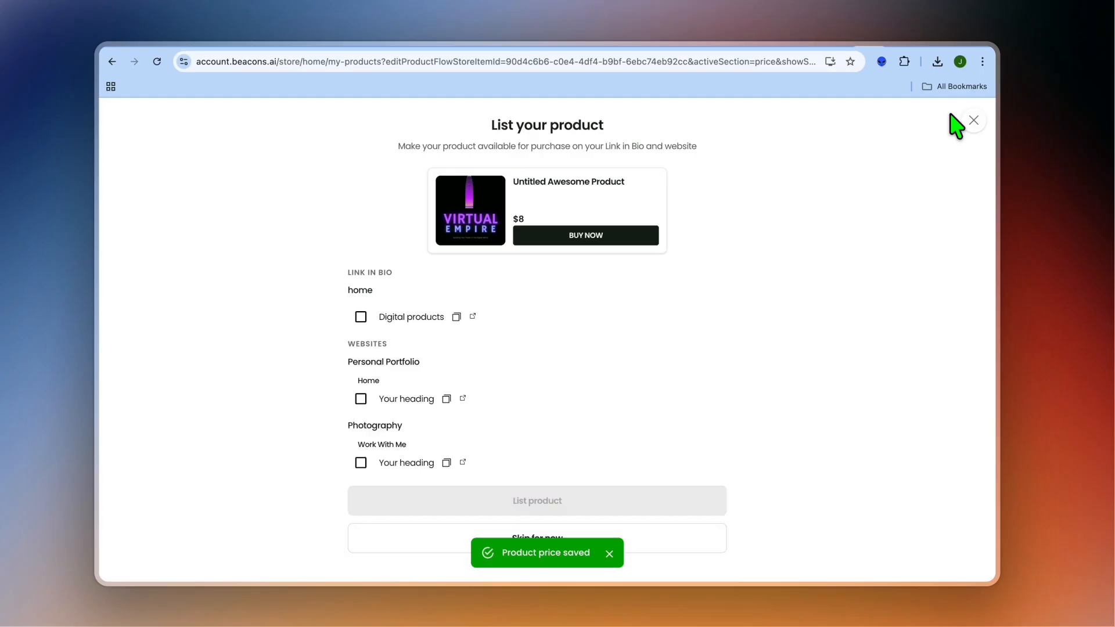